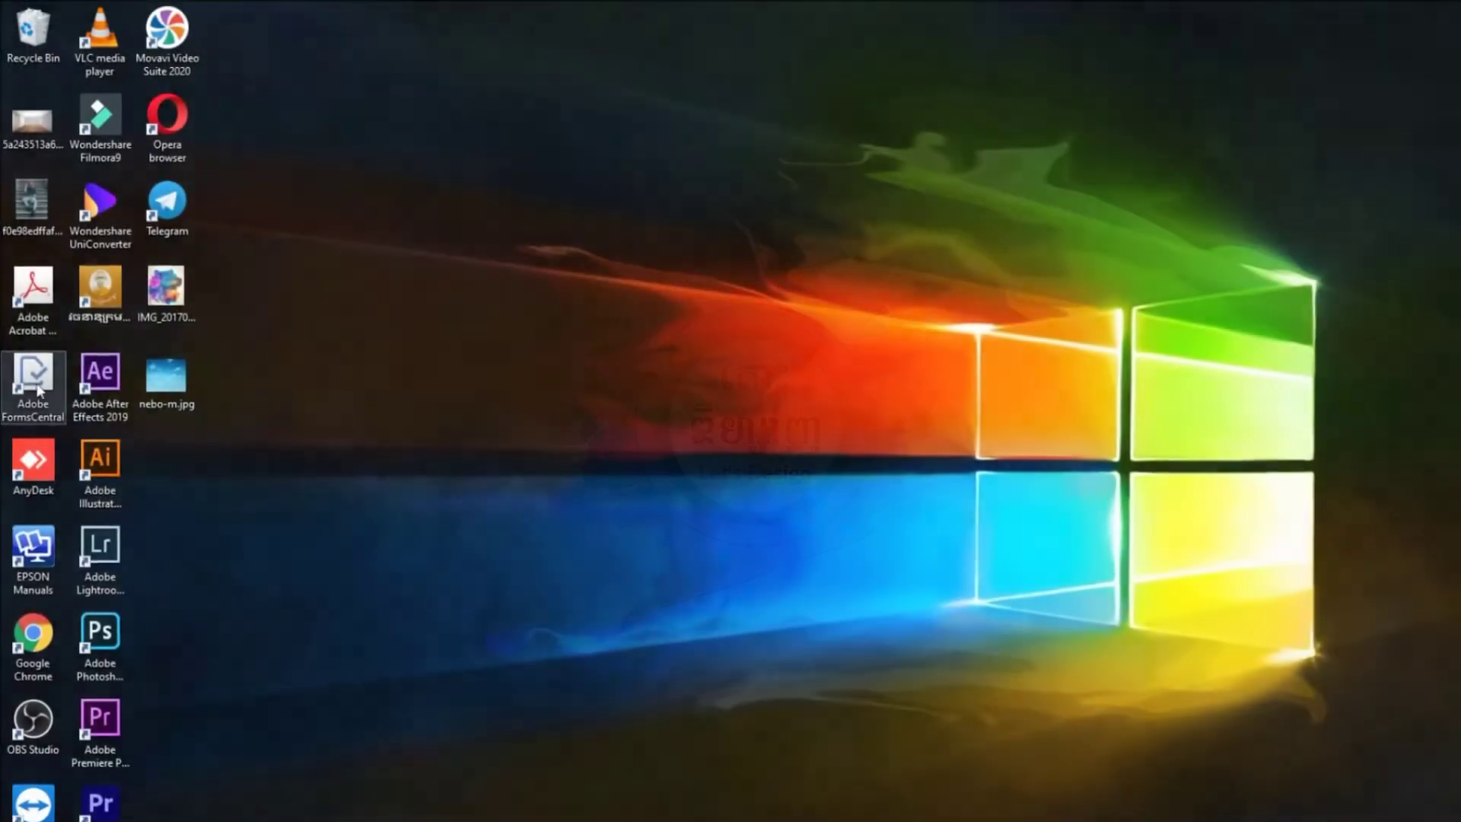
- Launch Adobe Photoshop 2020 from its desktop shortcut
{"action": "double_click", "coordinate": [98, 608]}
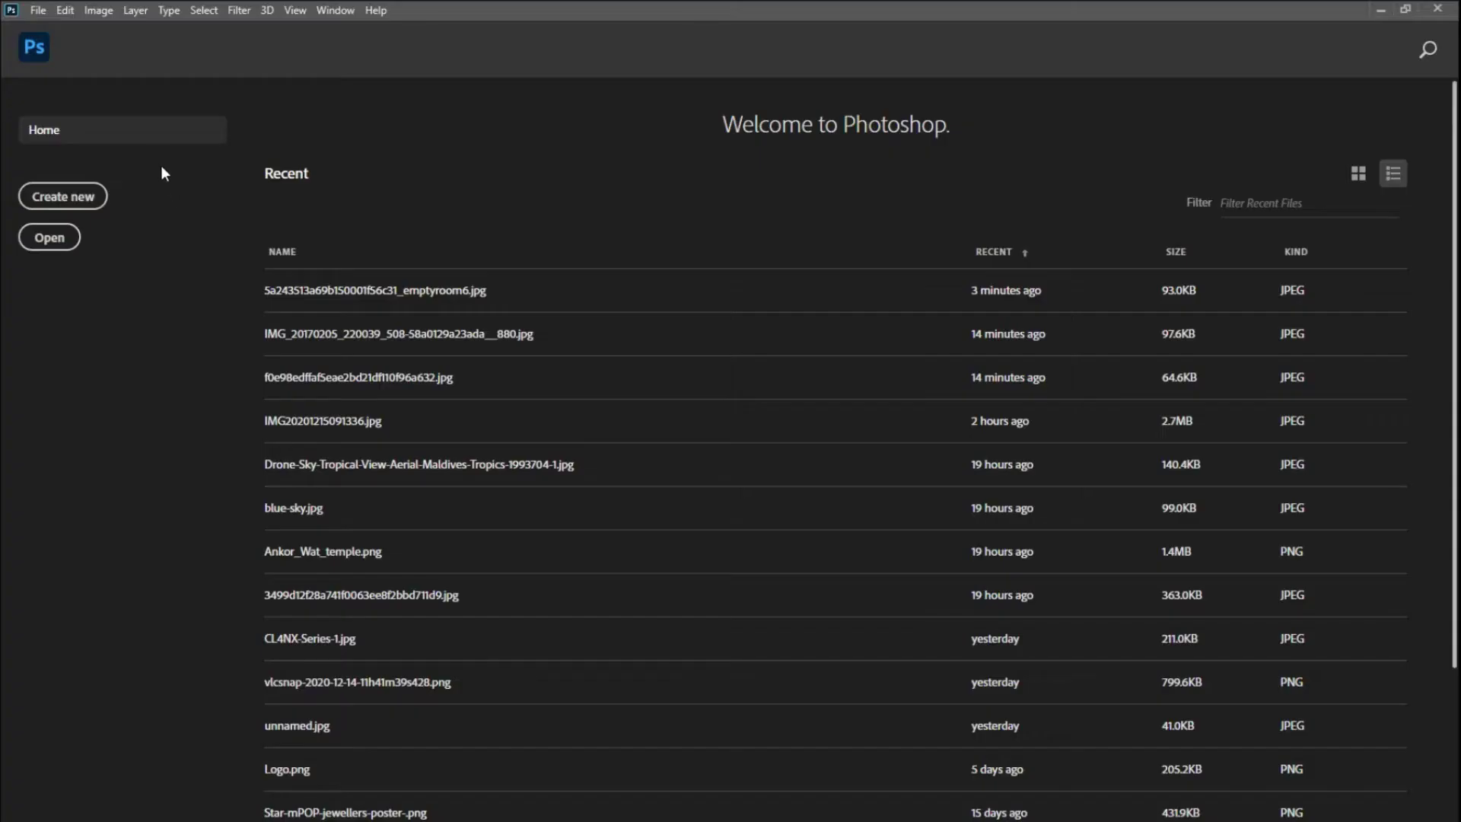
- Open the empty room photo in Photoshop
{"action": "left_click", "coordinate": [38, 10]}
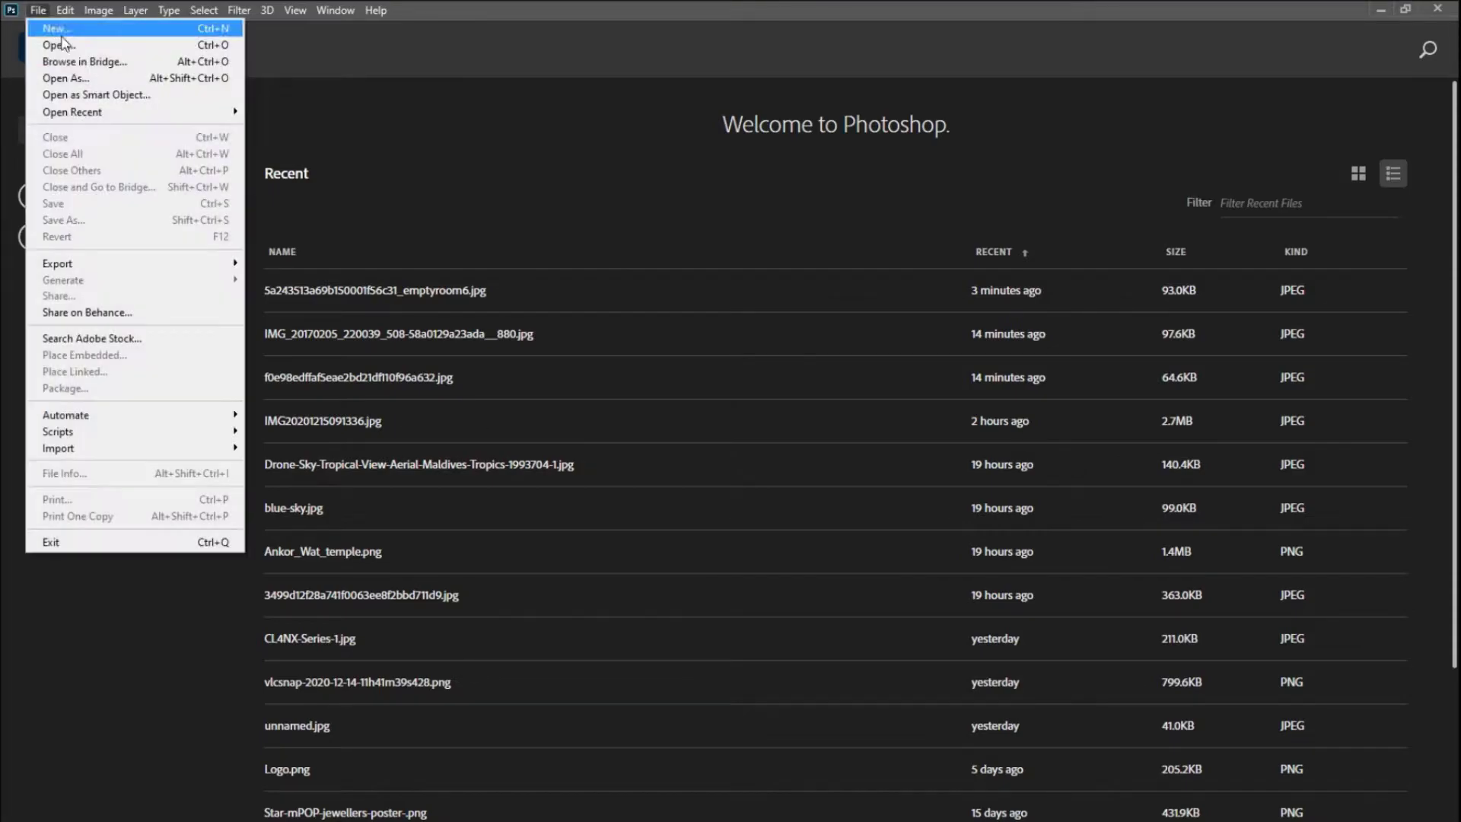
{"action": "left_click", "coordinate": [65, 44]}
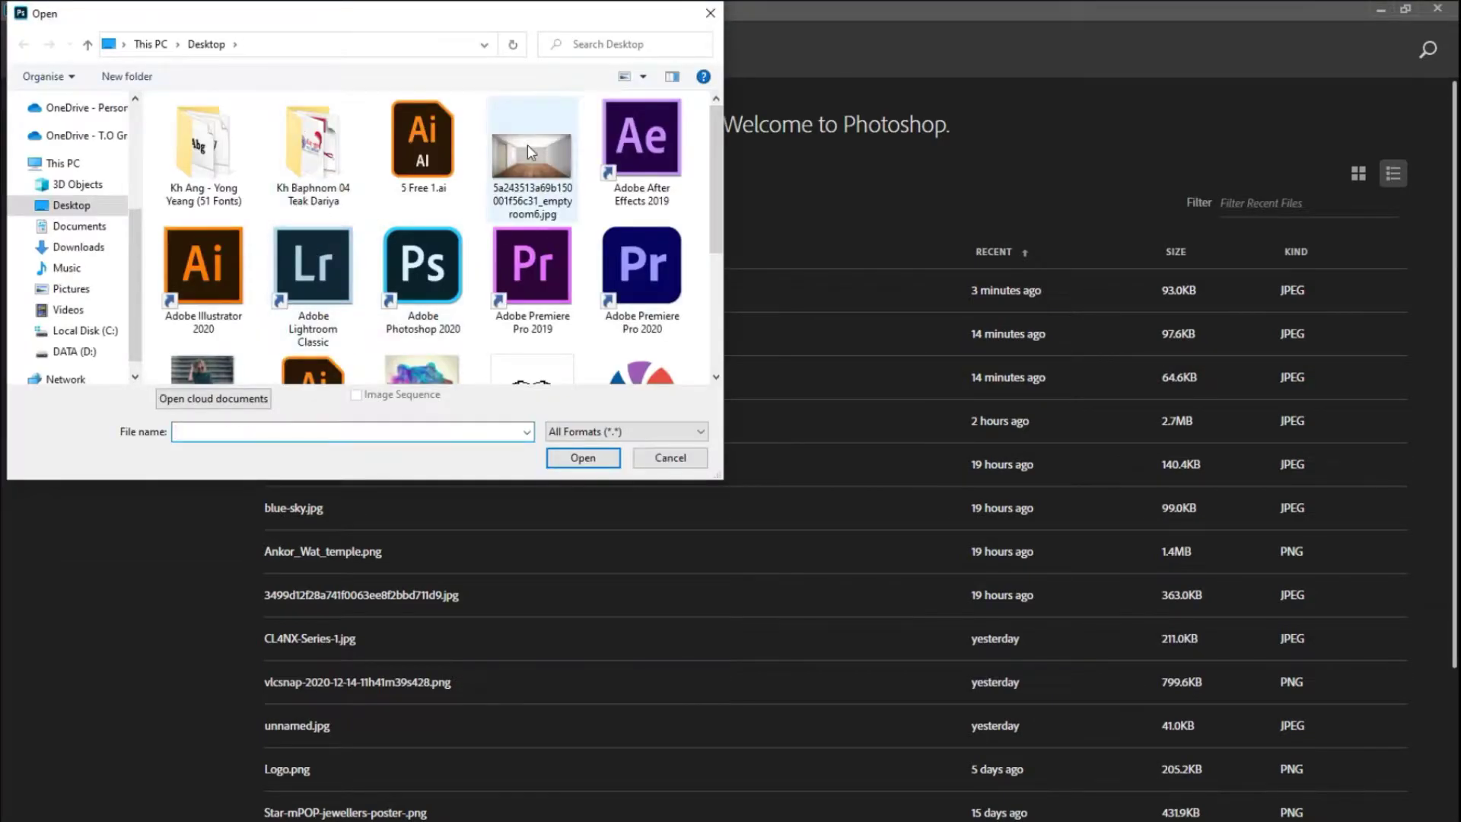
{"action": "double_click", "coordinate": [527, 145]}
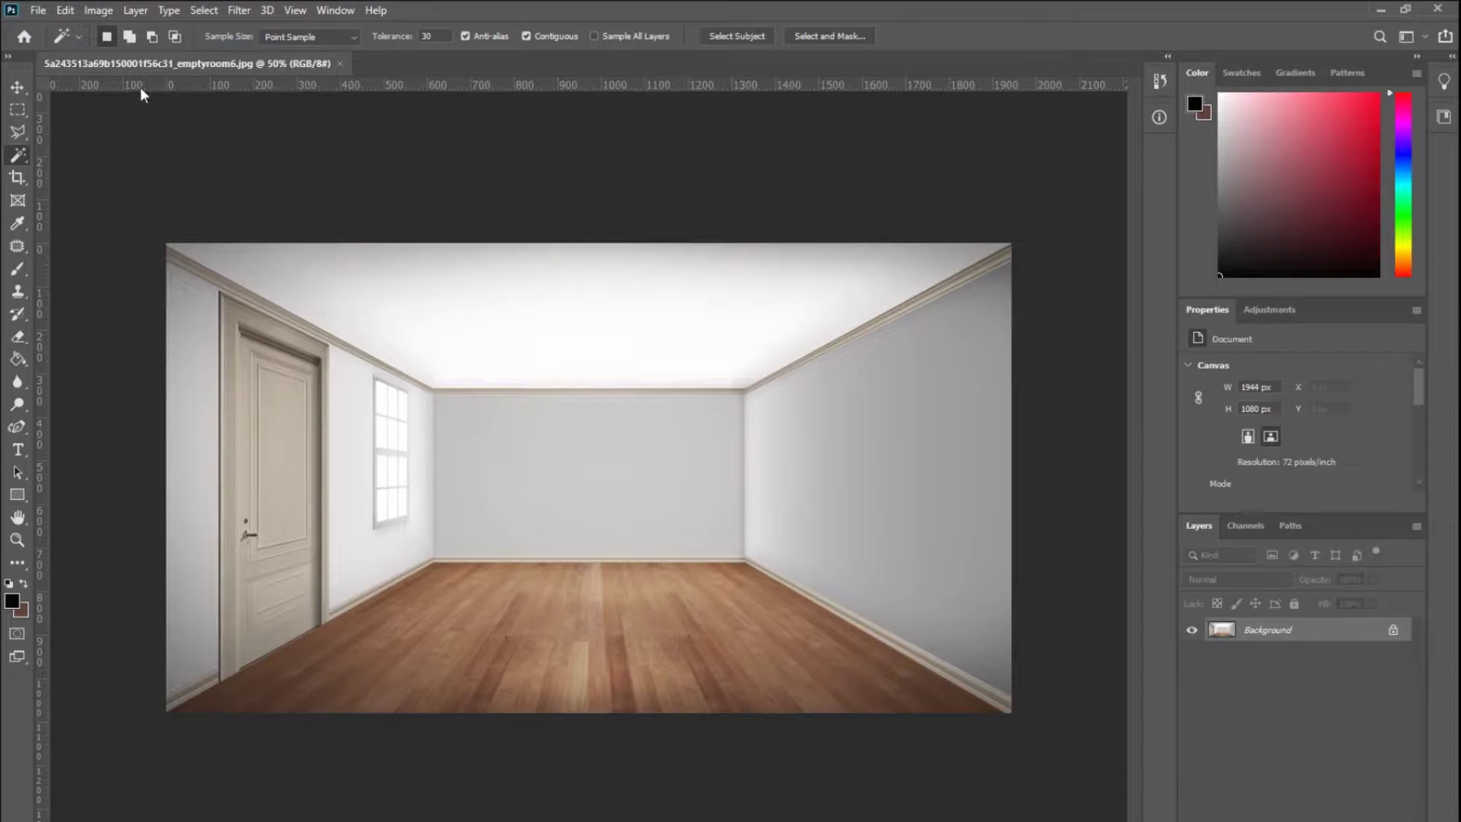
- Open the nebo-m.jpg cloudy sky image as a second document
{"action": "left_click", "coordinate": [38, 9]}
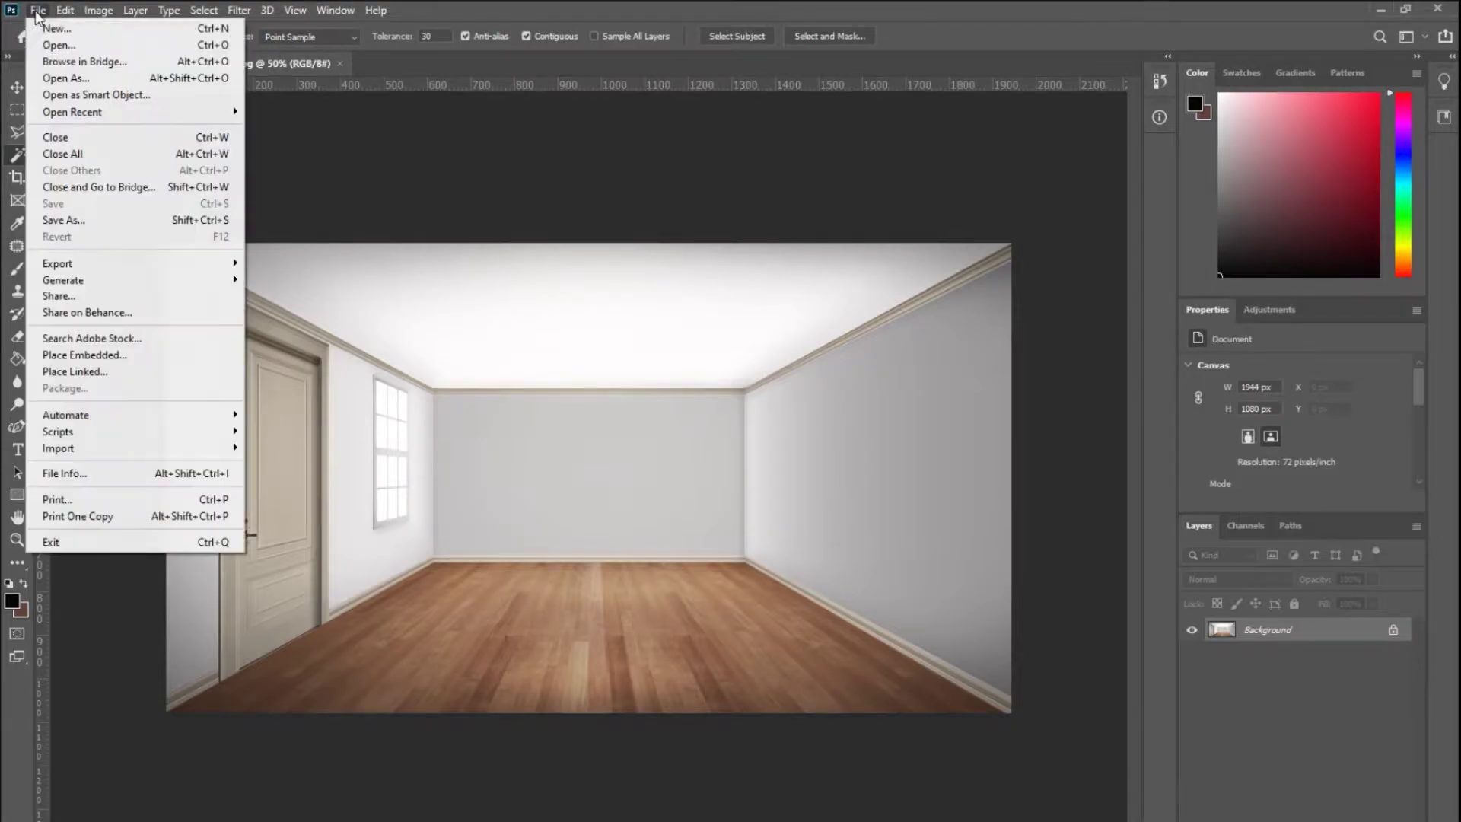
{"action": "left_click", "coordinate": [66, 43]}
{"action": "scroll", "coordinate": [258, 341], "scroll_direction": "down", "scroll_amount": 3}
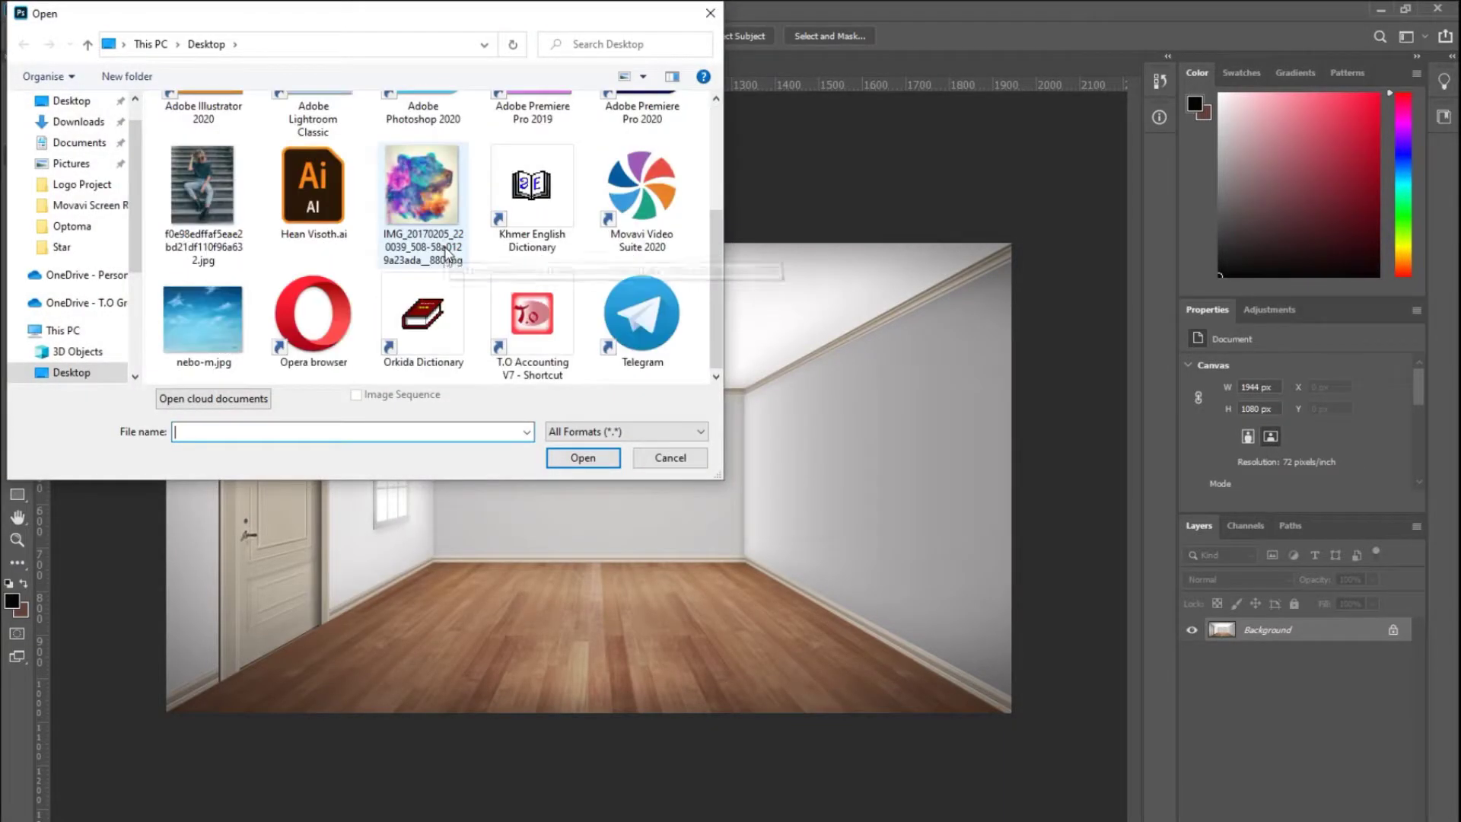
{"action": "left_click", "coordinate": [199, 338]}
{"action": "double_click", "coordinate": [199, 338]}
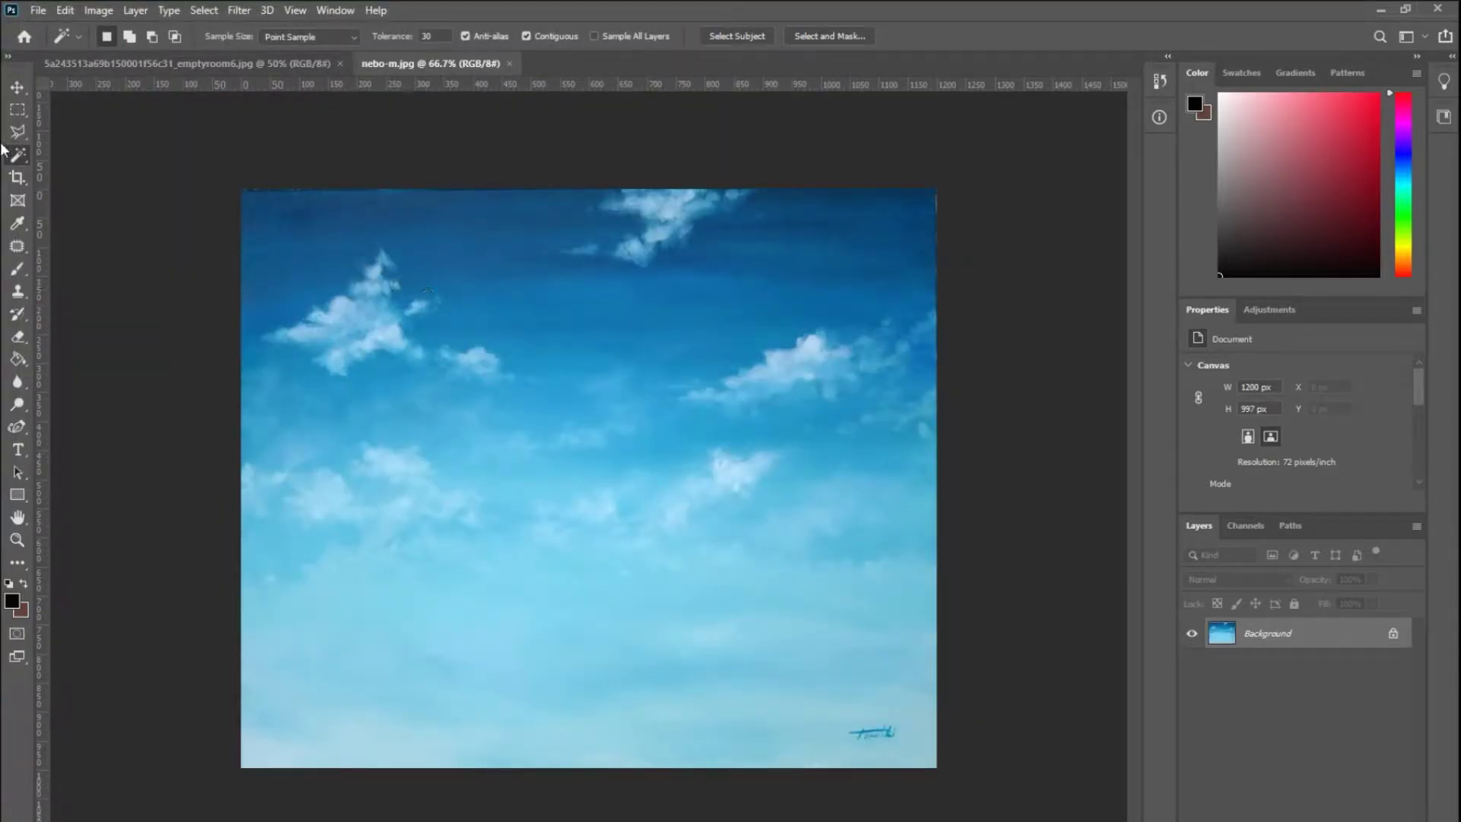
- Marquee-select the nebo-m.jpg sky above the signature strip, then return to the room photo
{"action": "left_click", "coordinate": [17, 109]}
{"action": "left_click_drag", "start_coordinate": [245, 201], "coordinate": [923, 704]}
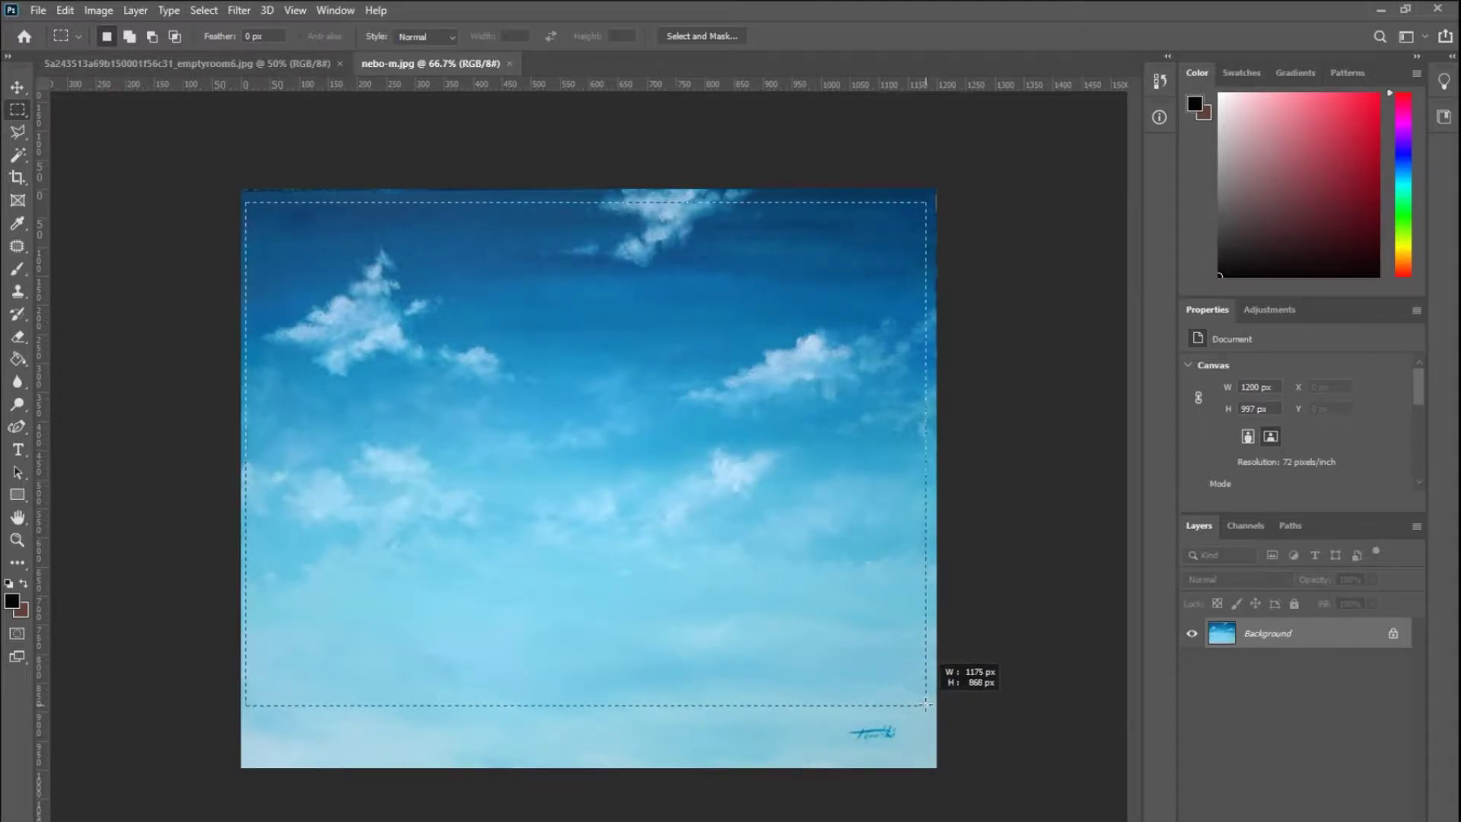
{"action": "left_click_drag", "start_coordinate": [923, 704], "coordinate": [926, 705]}
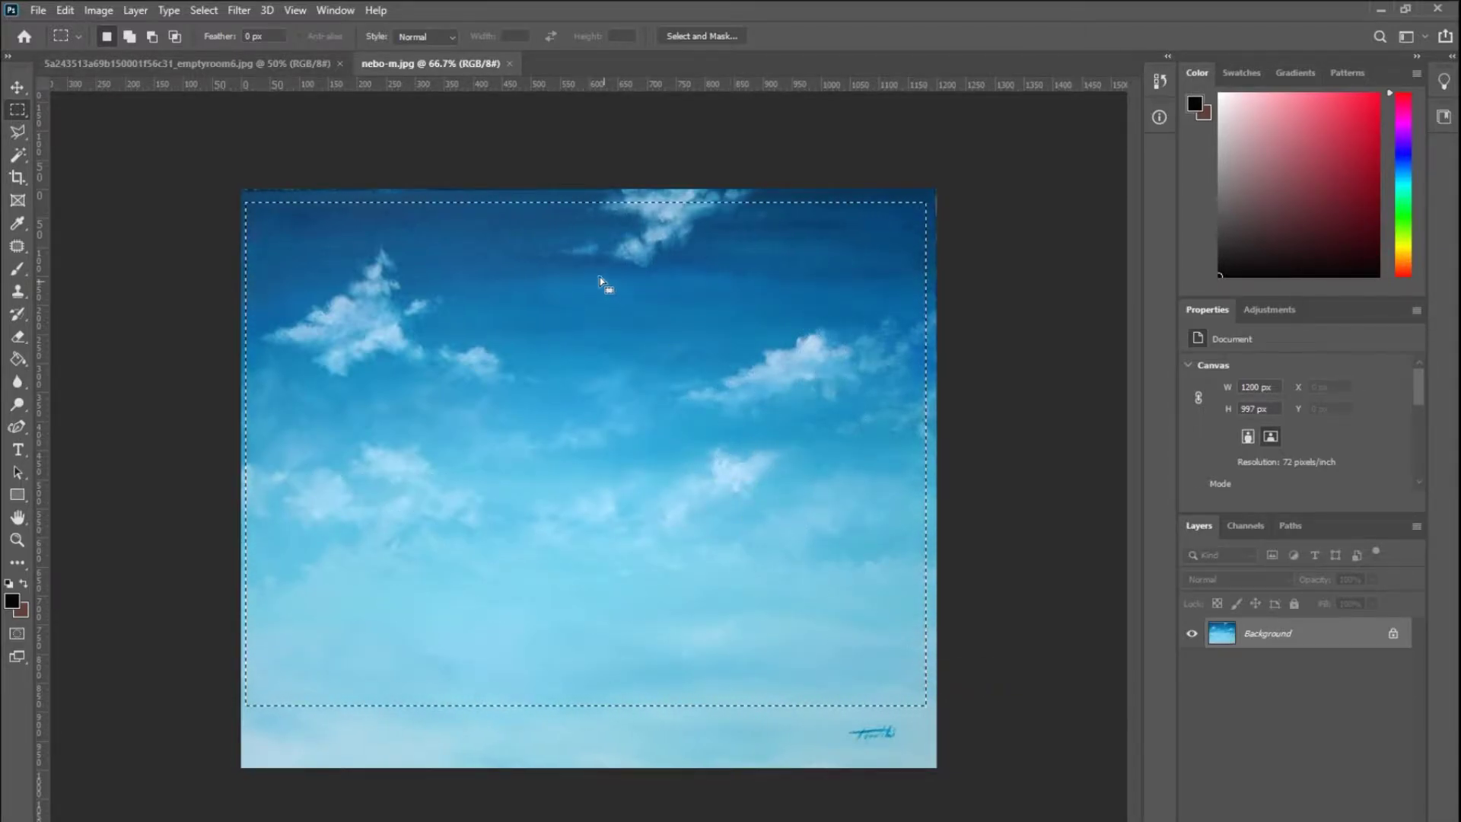
{"action": "left_click", "coordinate": [186, 63]}
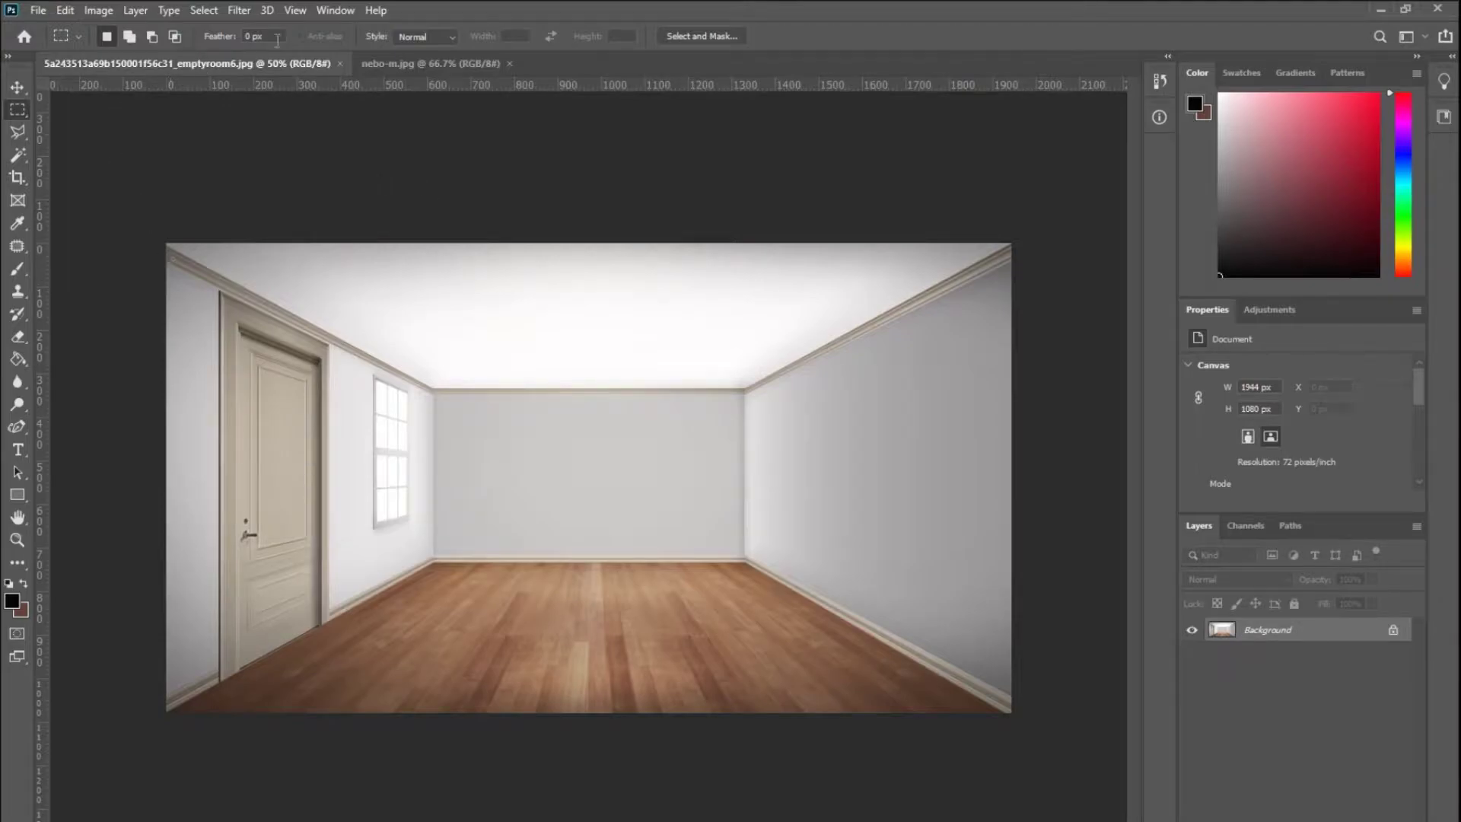
{"action": "left_click", "coordinate": [251, 11]}
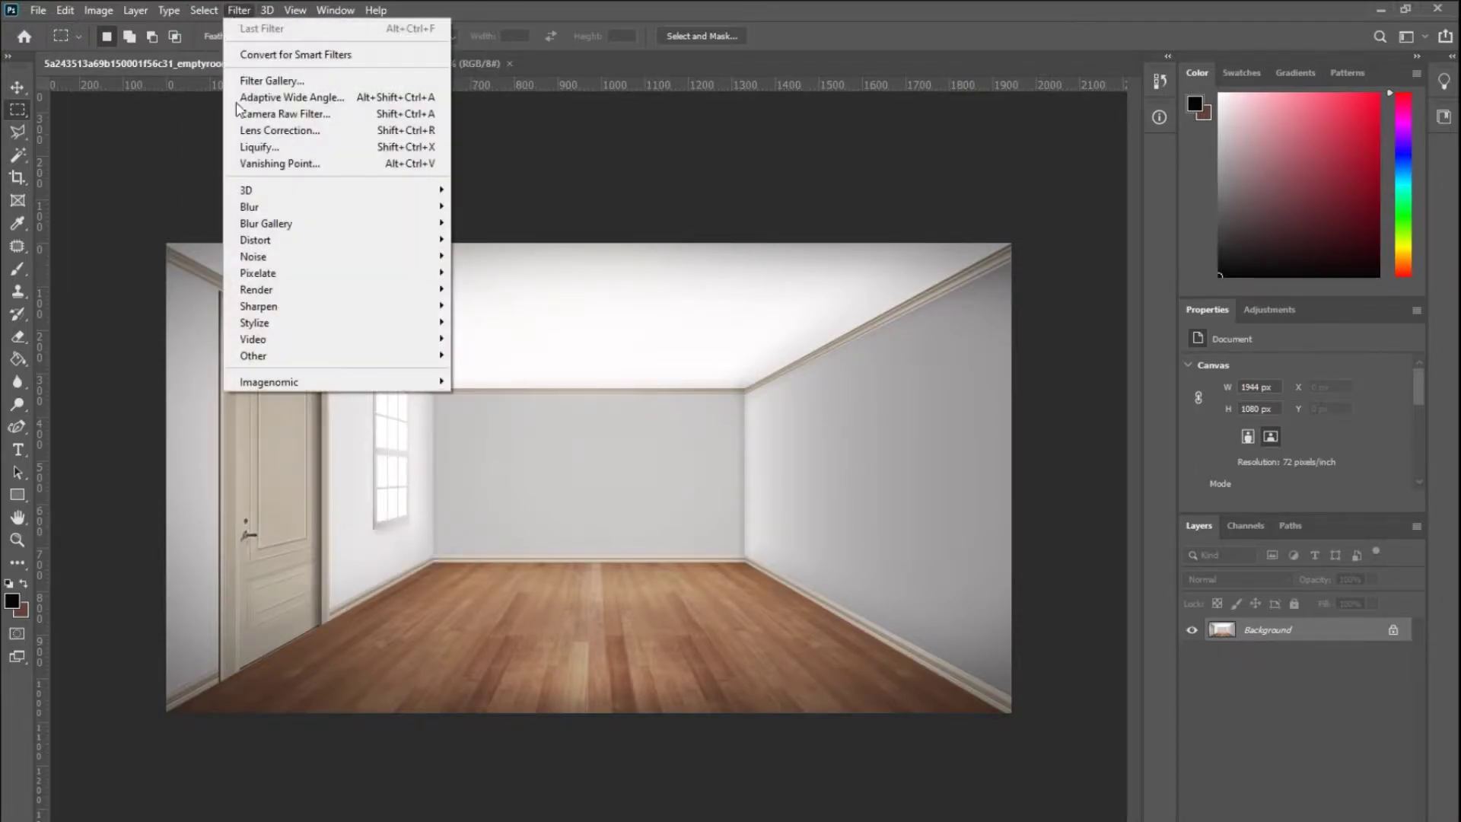
- In Vanishing Point, mark the four ceiling corners to create a perspective plane
{"action": "left_click", "coordinate": [249, 163]}
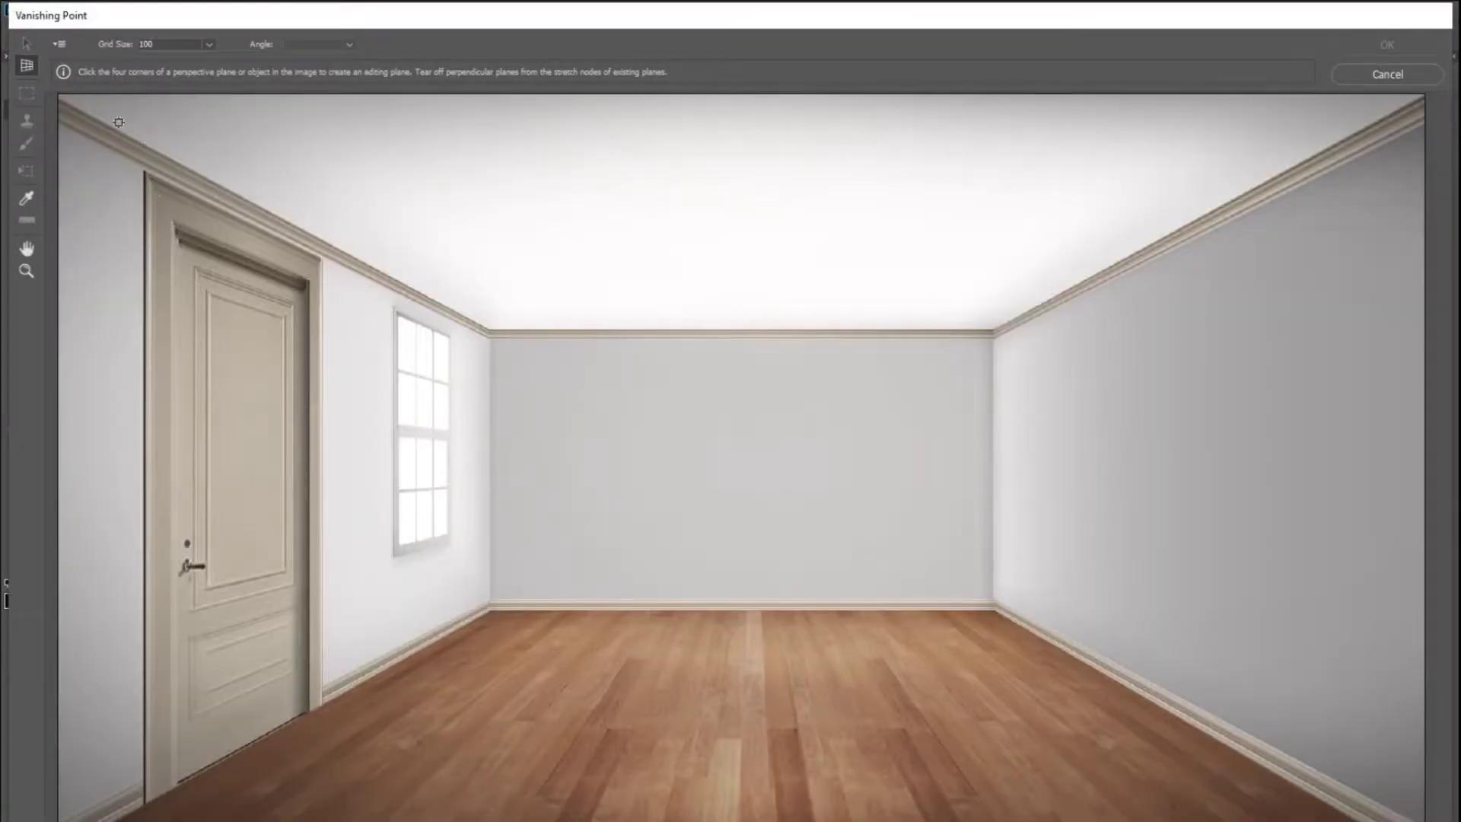
{"action": "left_click", "coordinate": [61, 98]}
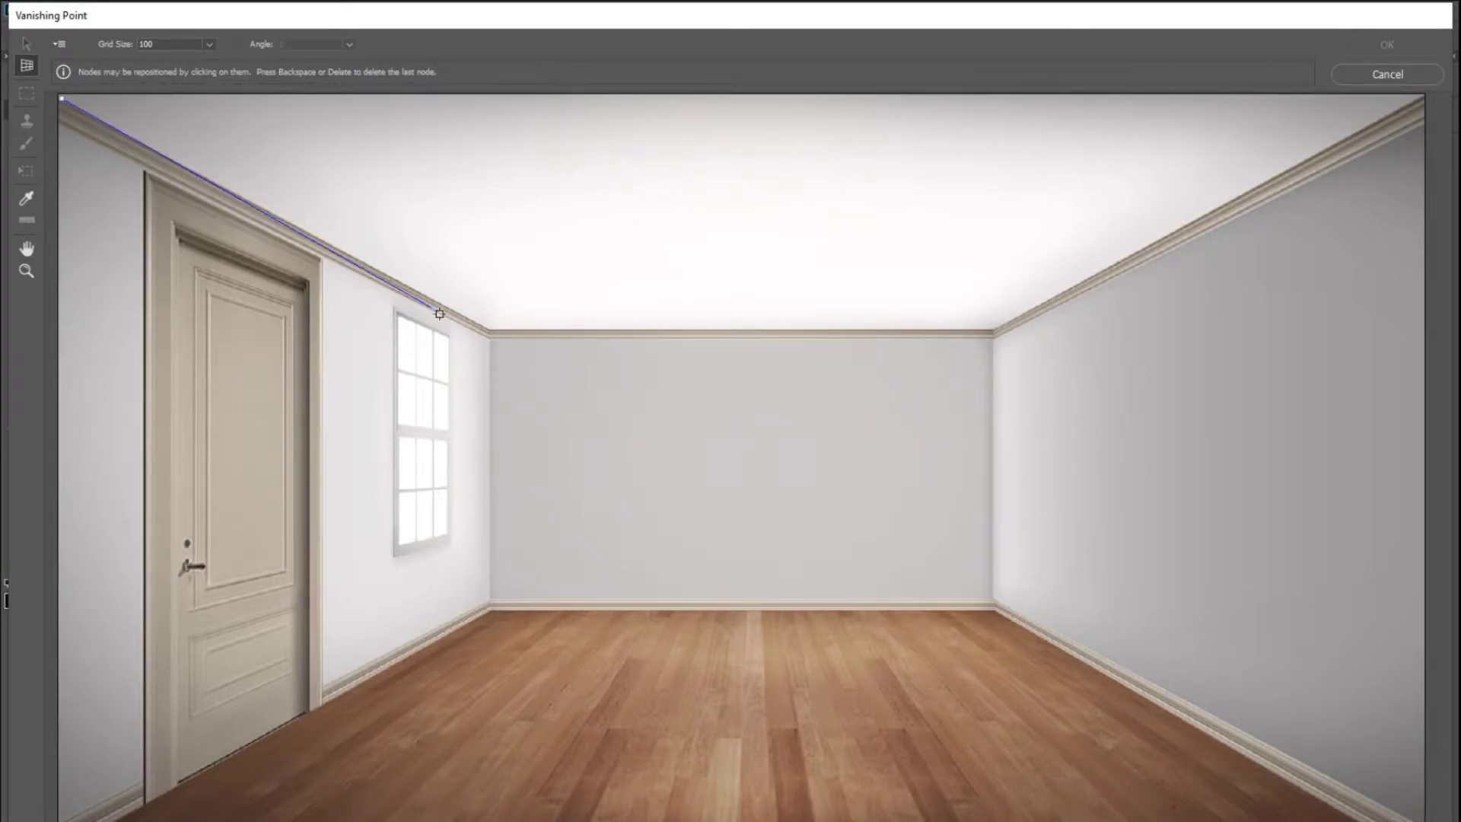
{"action": "left_click", "coordinate": [492, 331]}
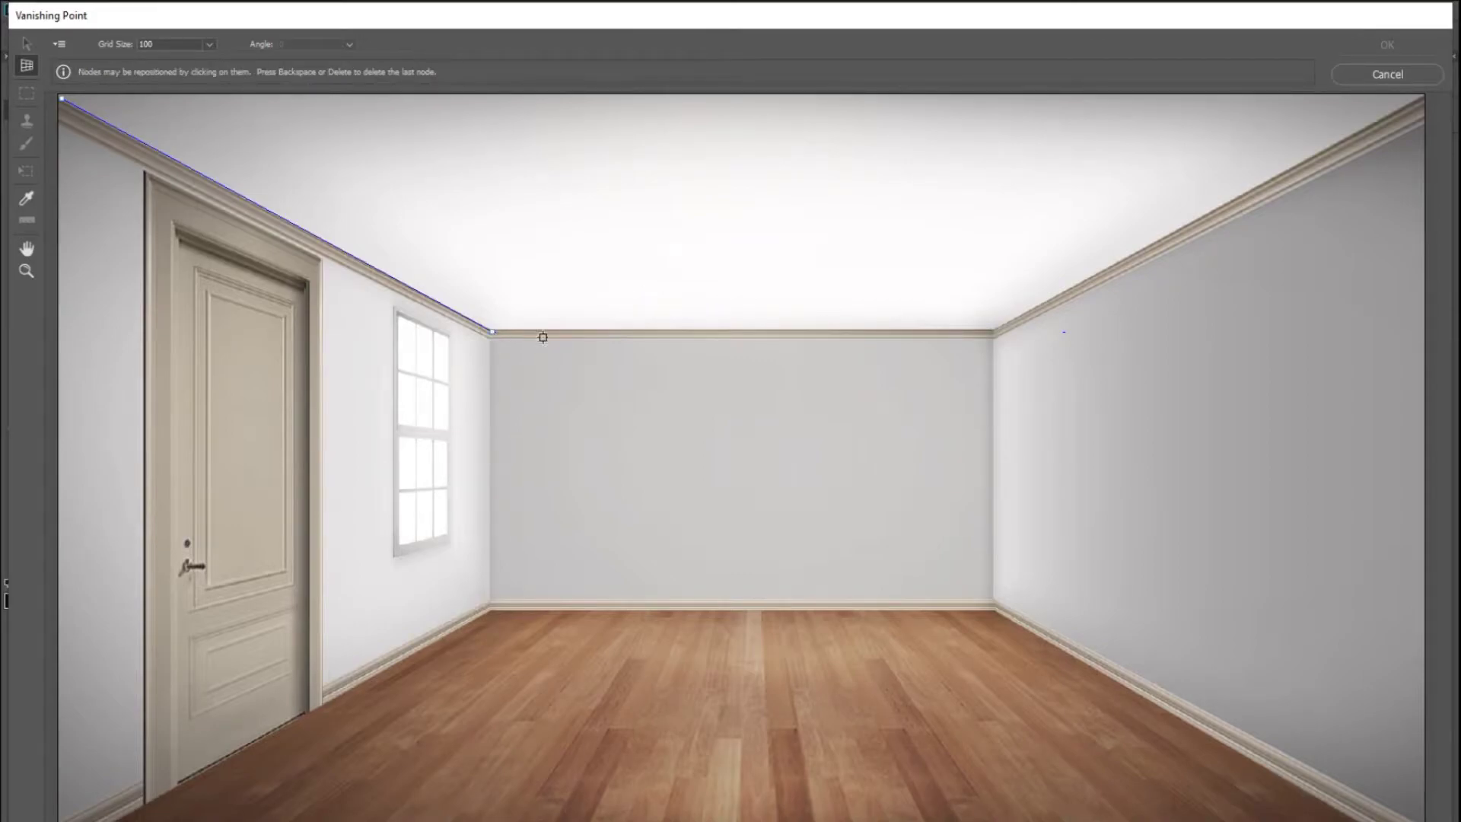
{"action": "left_click", "coordinate": [996, 331]}
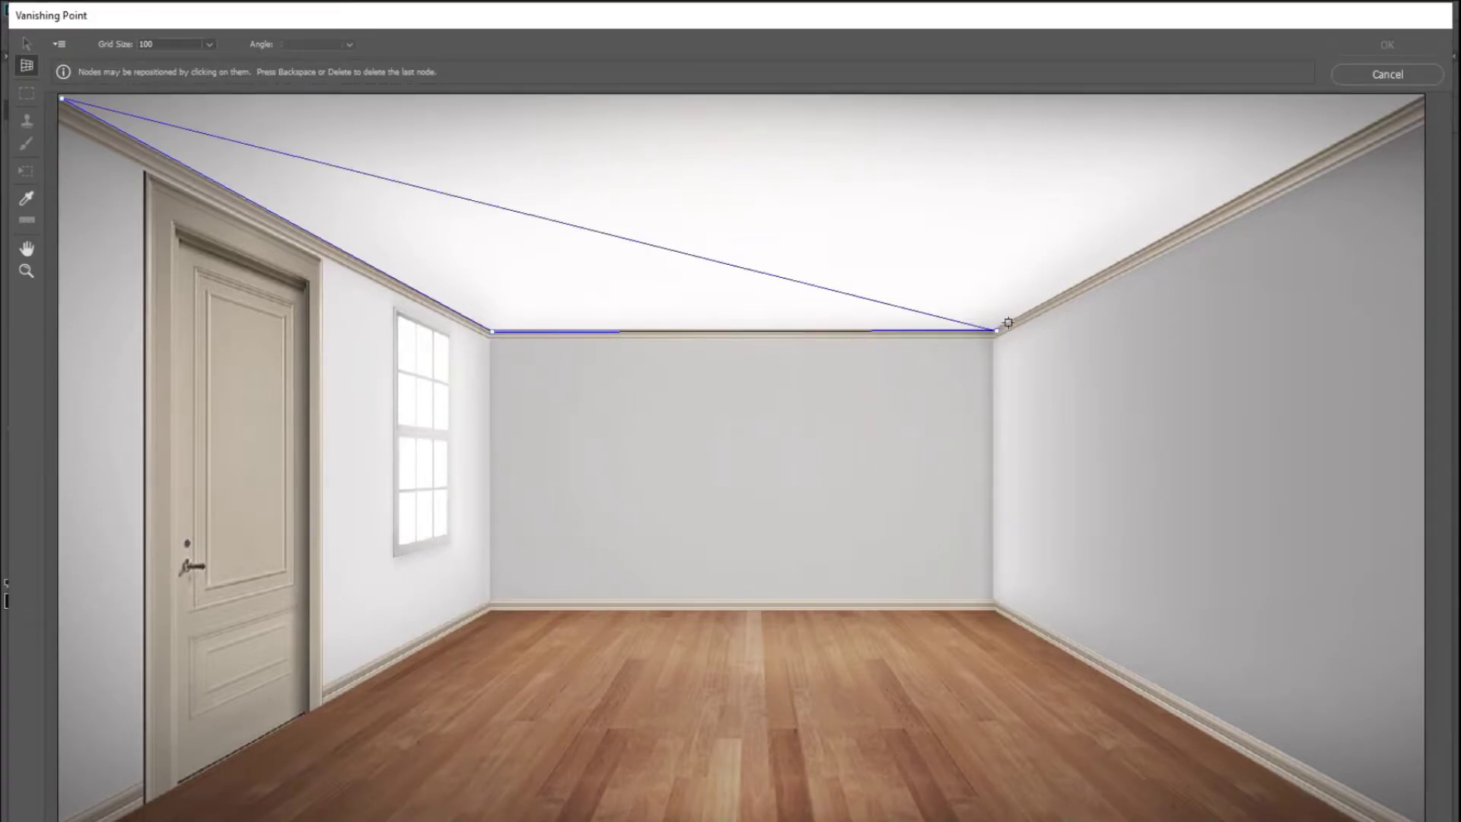
{"action": "left_click", "coordinate": [1426, 95]}
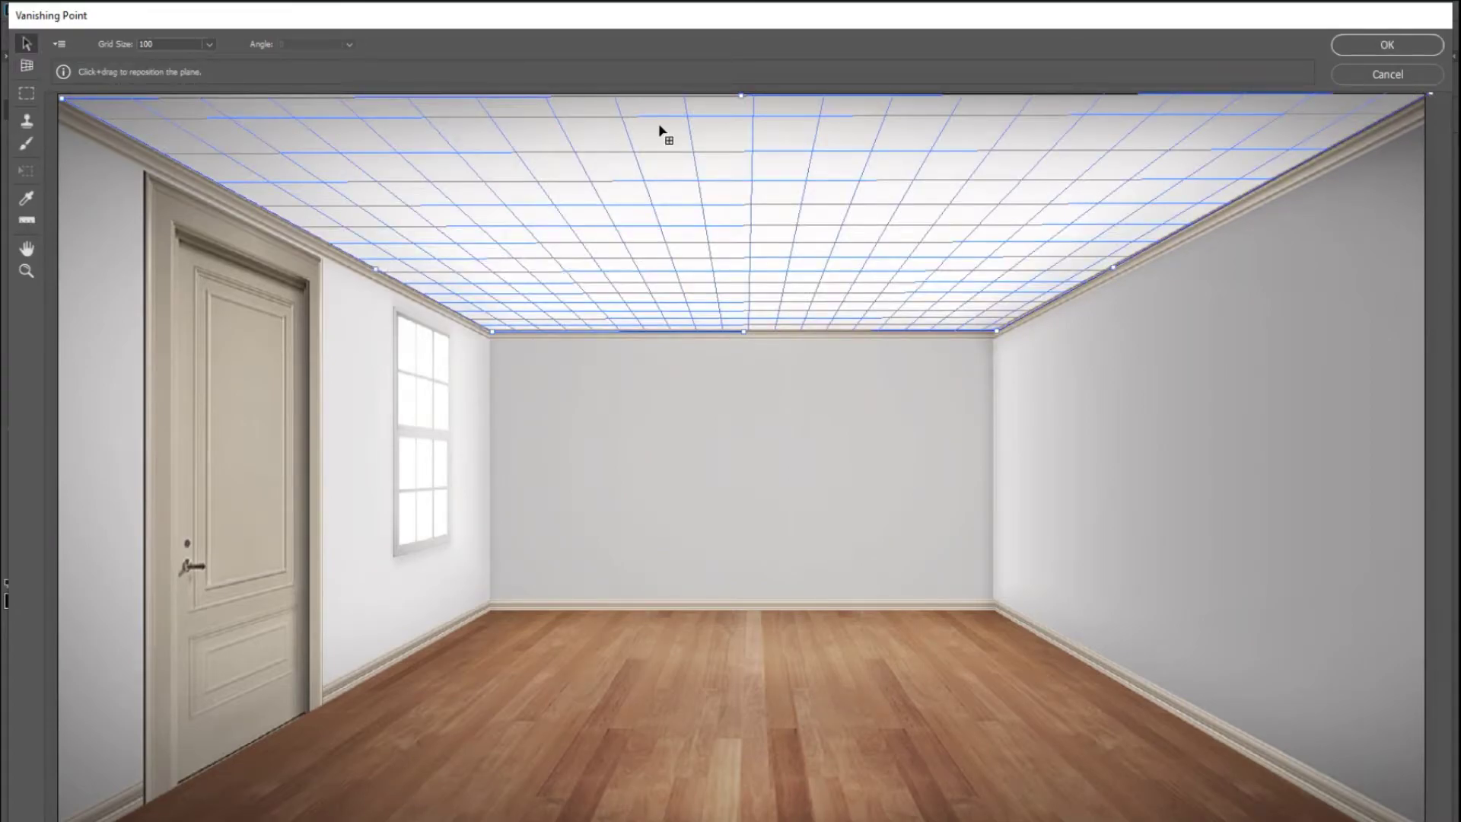
- Refine the ceiling plane's corner nodes and paste the copied sky into the editor
{"action": "left_click_drag", "start_coordinate": [61, 99], "coordinate": [52, 97]}
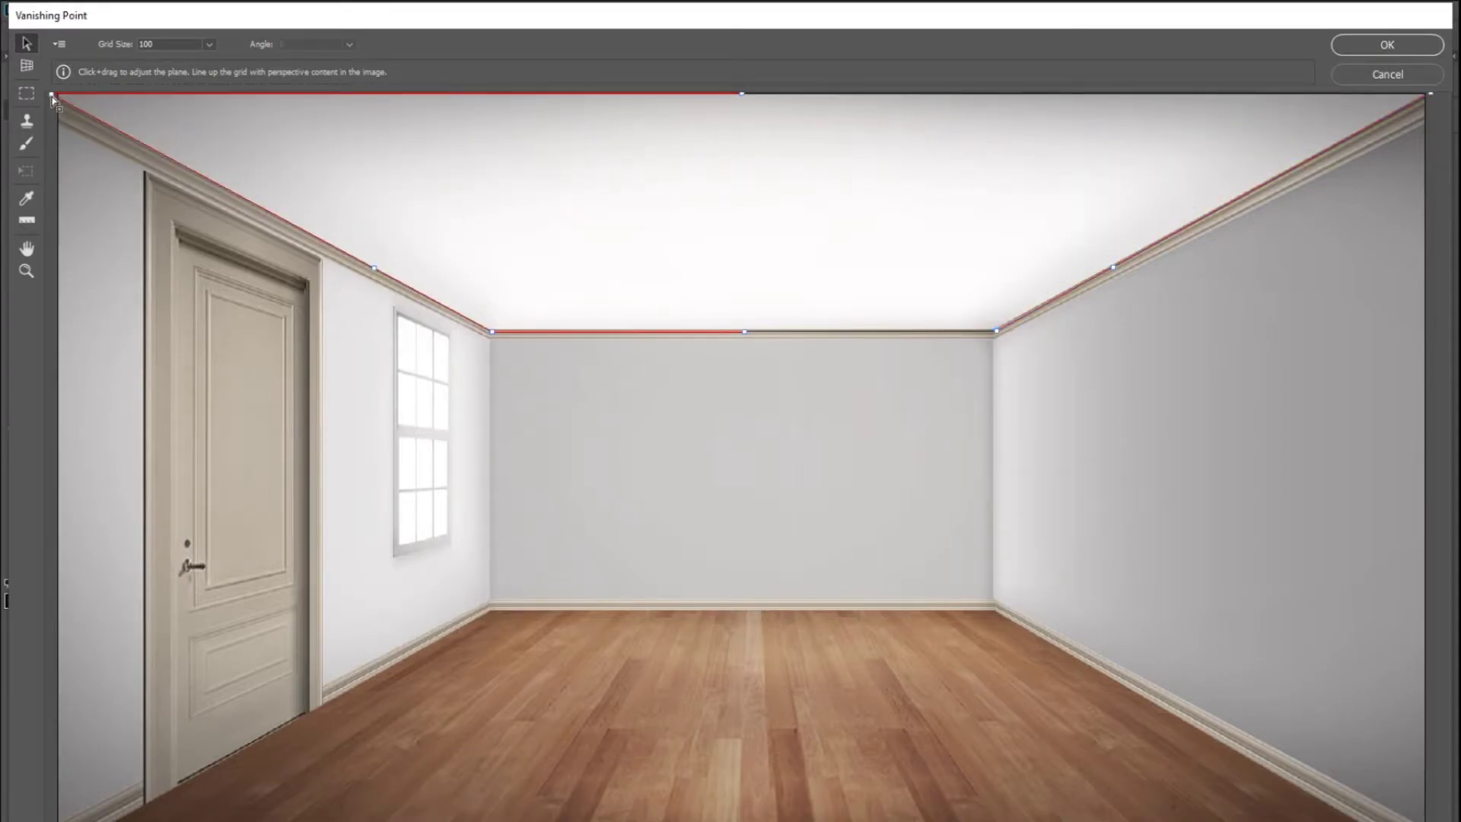
{"action": "left_click_drag", "start_coordinate": [492, 334], "coordinate": [490, 329]}
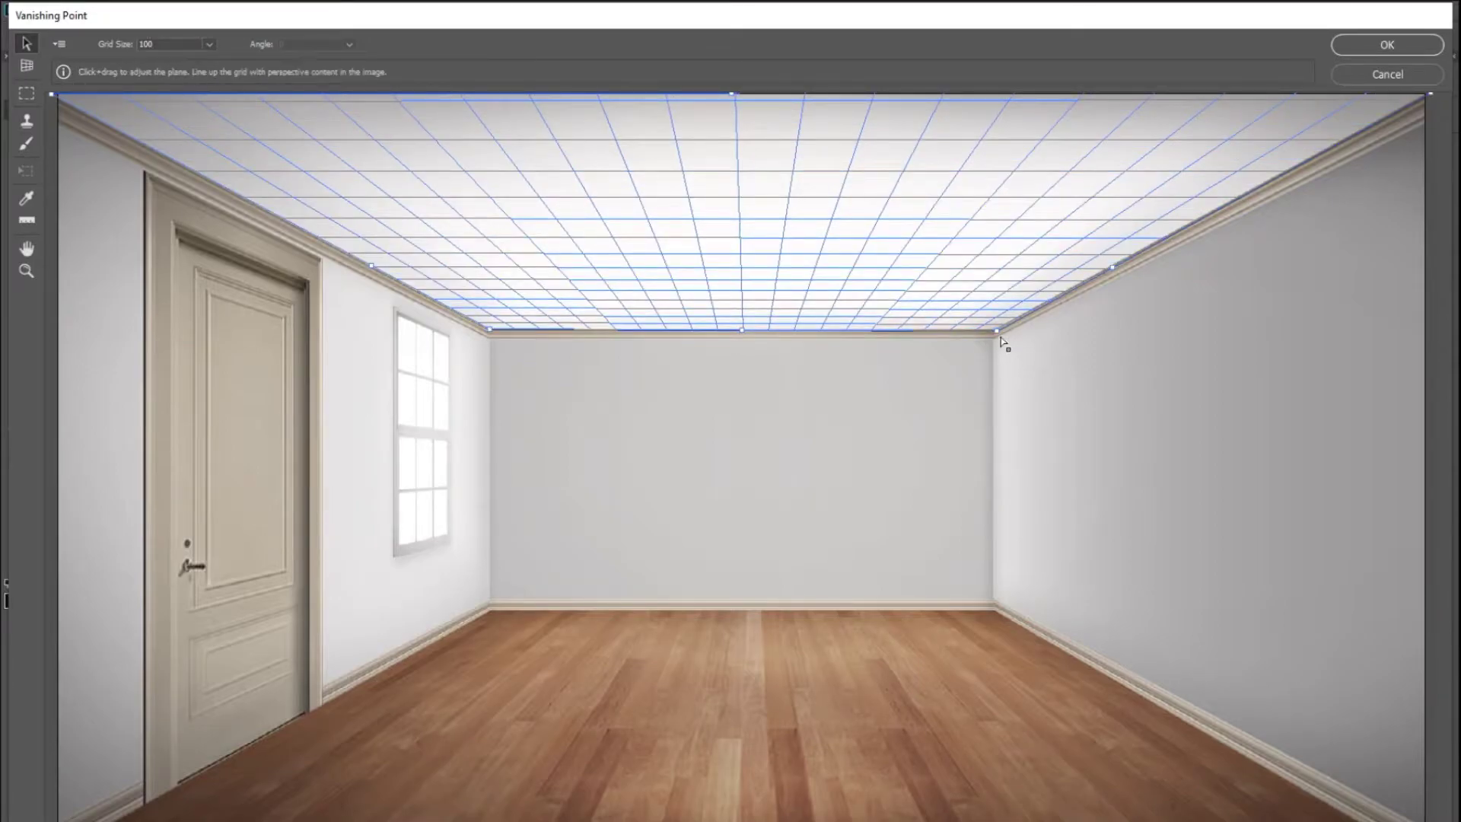
{"action": "left_click_drag", "start_coordinate": [998, 333], "coordinate": [996, 333]}
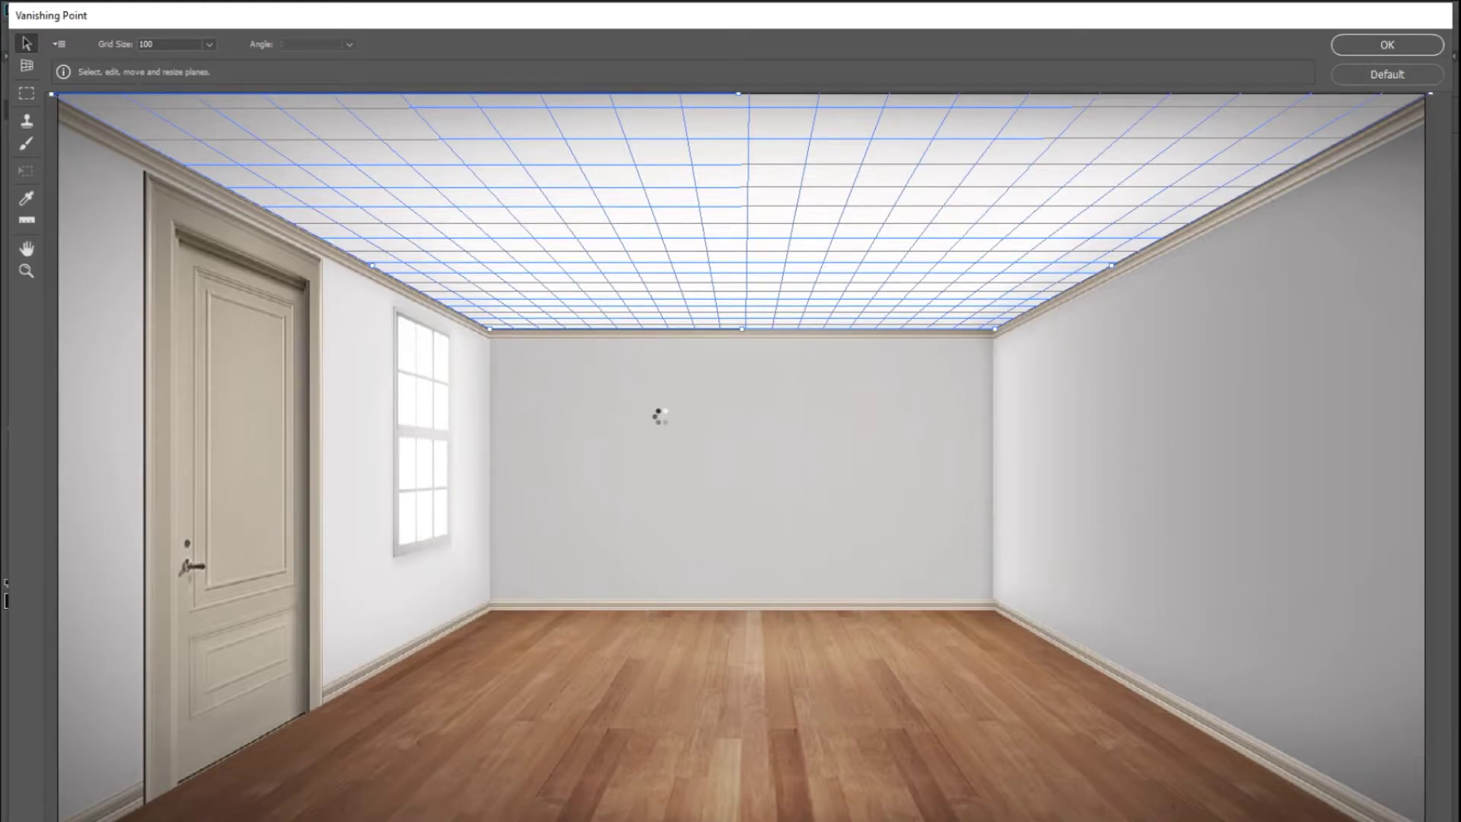
{"action": "key", "text": "ctrl+v"}
- Drag the pasted sky into the ceiling plane, position it to fill the ceiling, and deselect
{"action": "left_click_drag", "start_coordinate": [652, 468], "coordinate": [876, 293]}
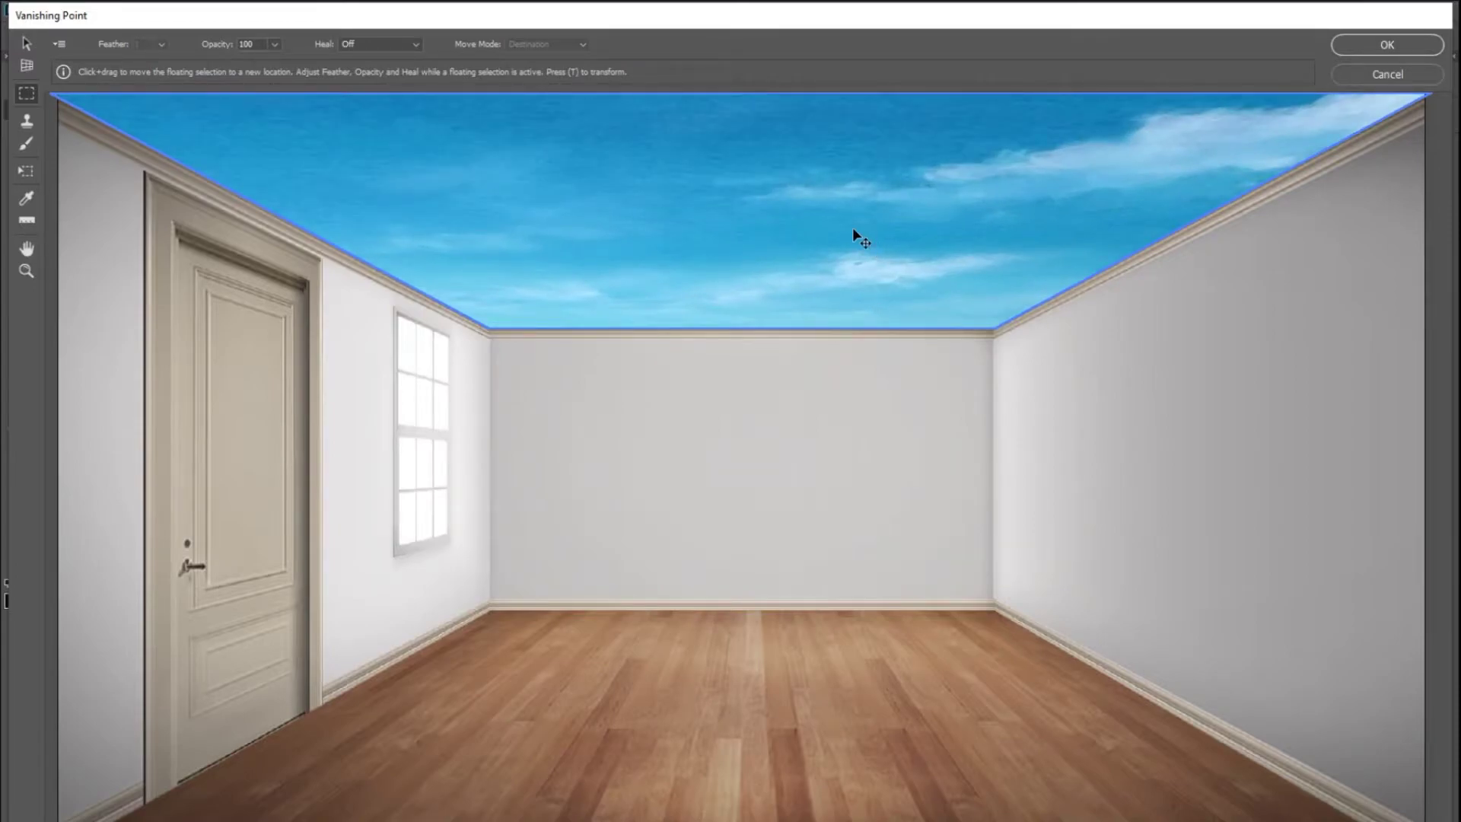
{"action": "mouse_move", "coordinate": [852, 227]}
{"action": "left_mouse_down"}
{"action": "mouse_move", "coordinate": [881, 340]}
{"action": "mouse_move", "coordinate": [860, 337]}
{"action": "mouse_move", "coordinate": [887, 282]}
{"action": "left_mouse_up"}
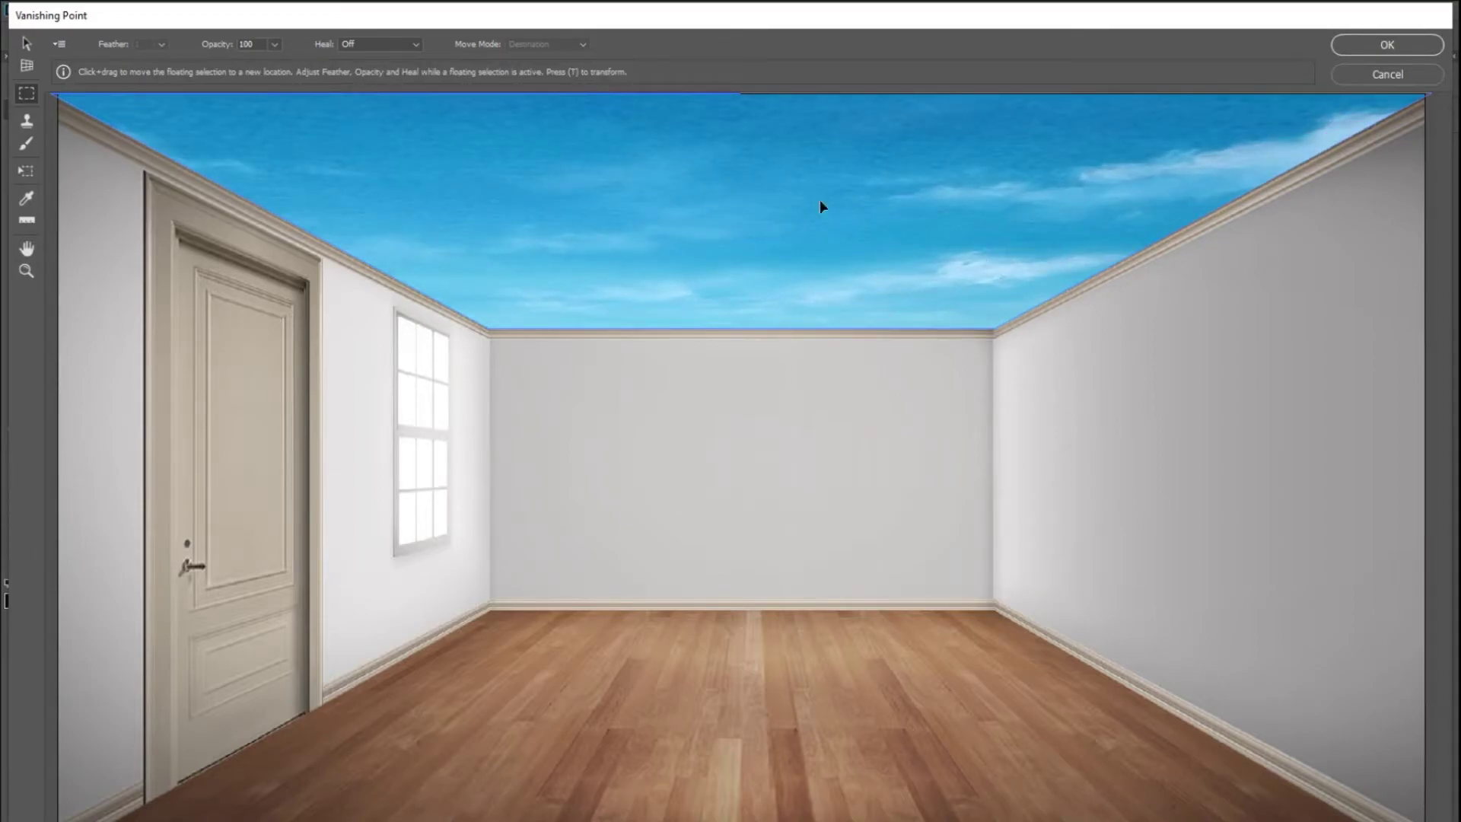
{"action": "key", "text": "ctrl+d"}
- Set the sky's Heal mode to Luminance and opacity to 26, then apply Vanishing Point
{"action": "left_click", "coordinate": [419, 46]}
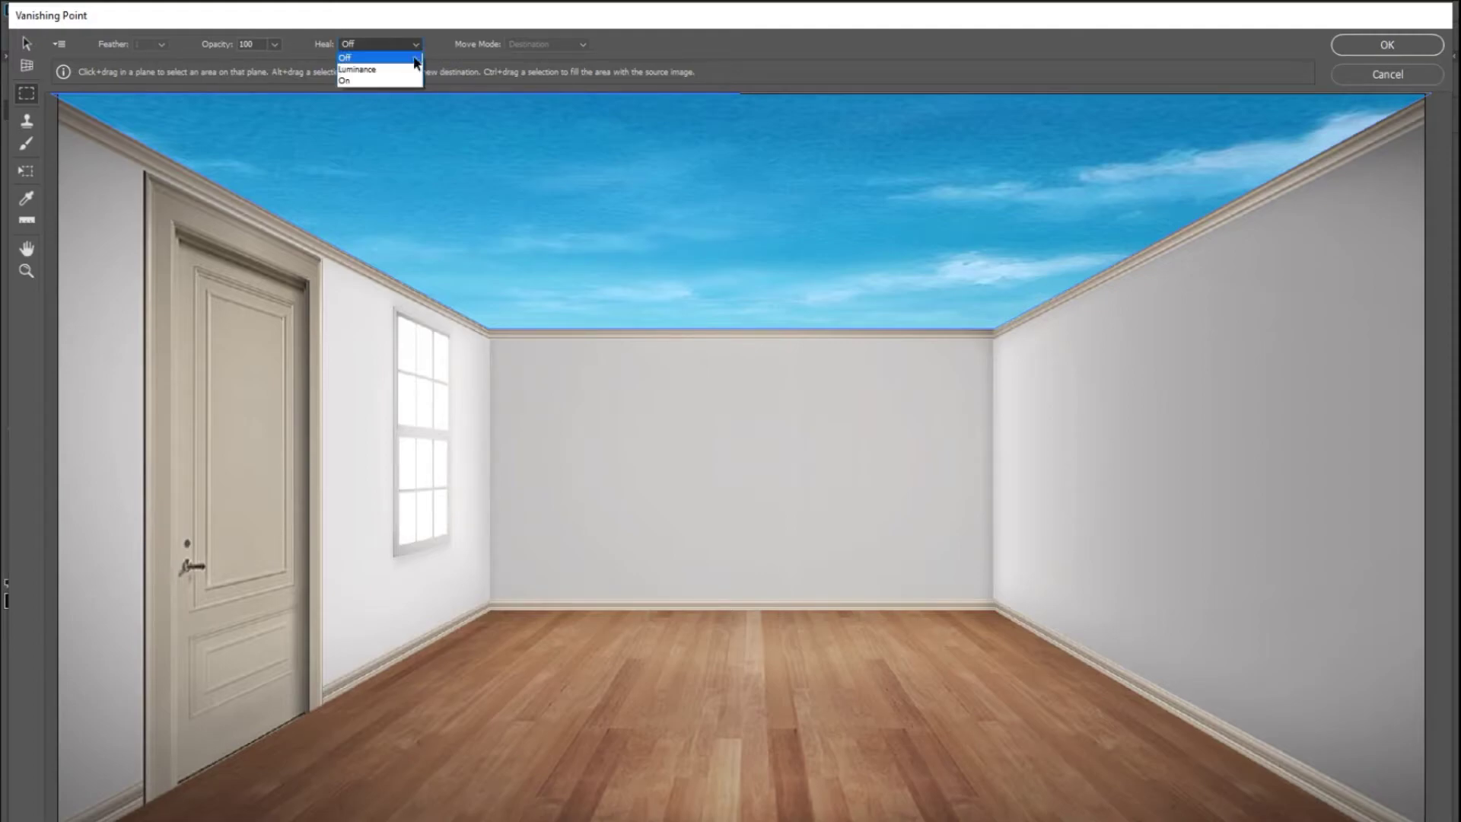
{"action": "left_click", "coordinate": [399, 77]}
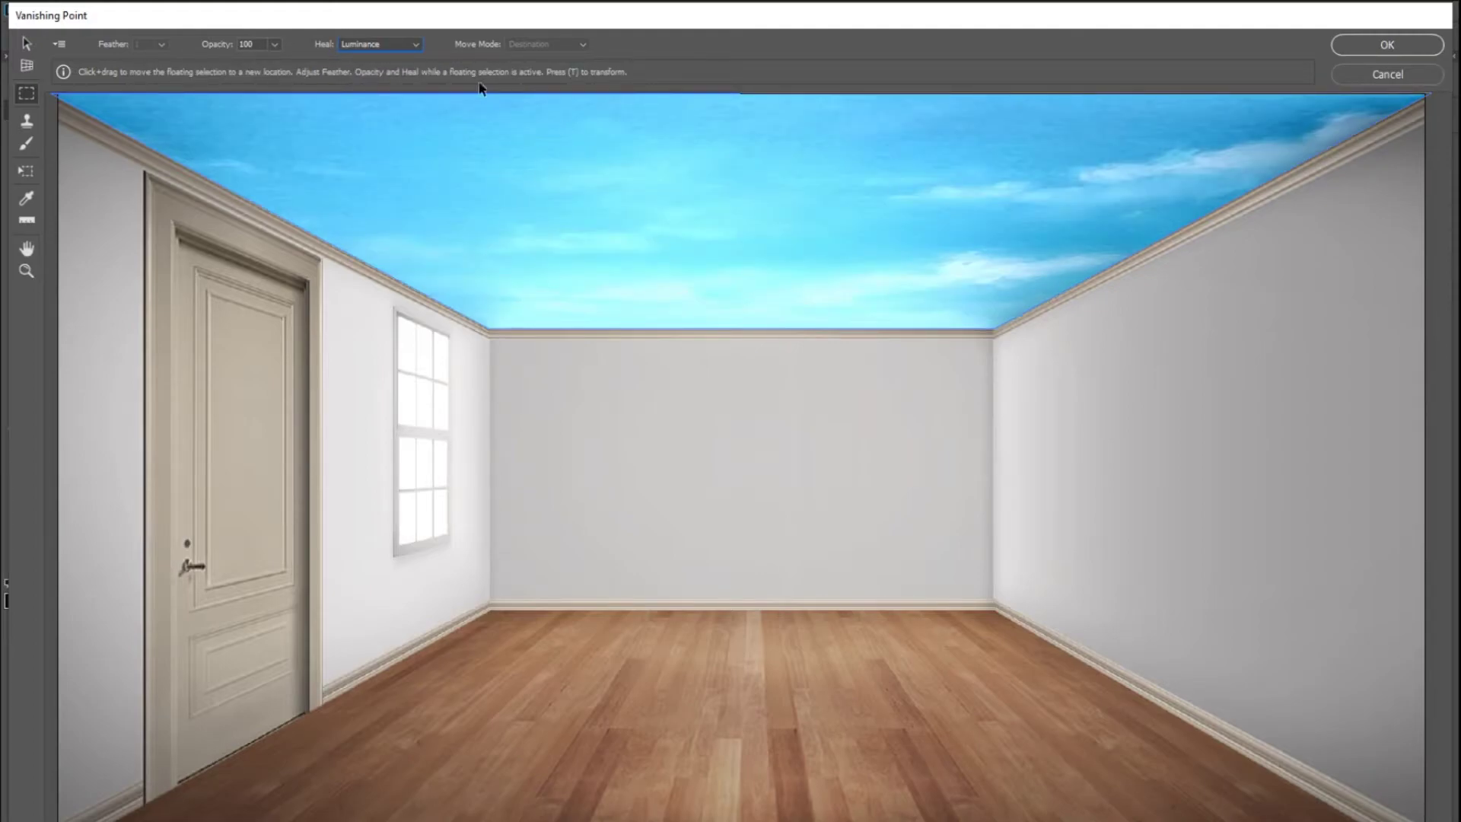
{"action": "left_click", "coordinate": [420, 46]}
{"action": "left_click", "coordinate": [380, 81]}
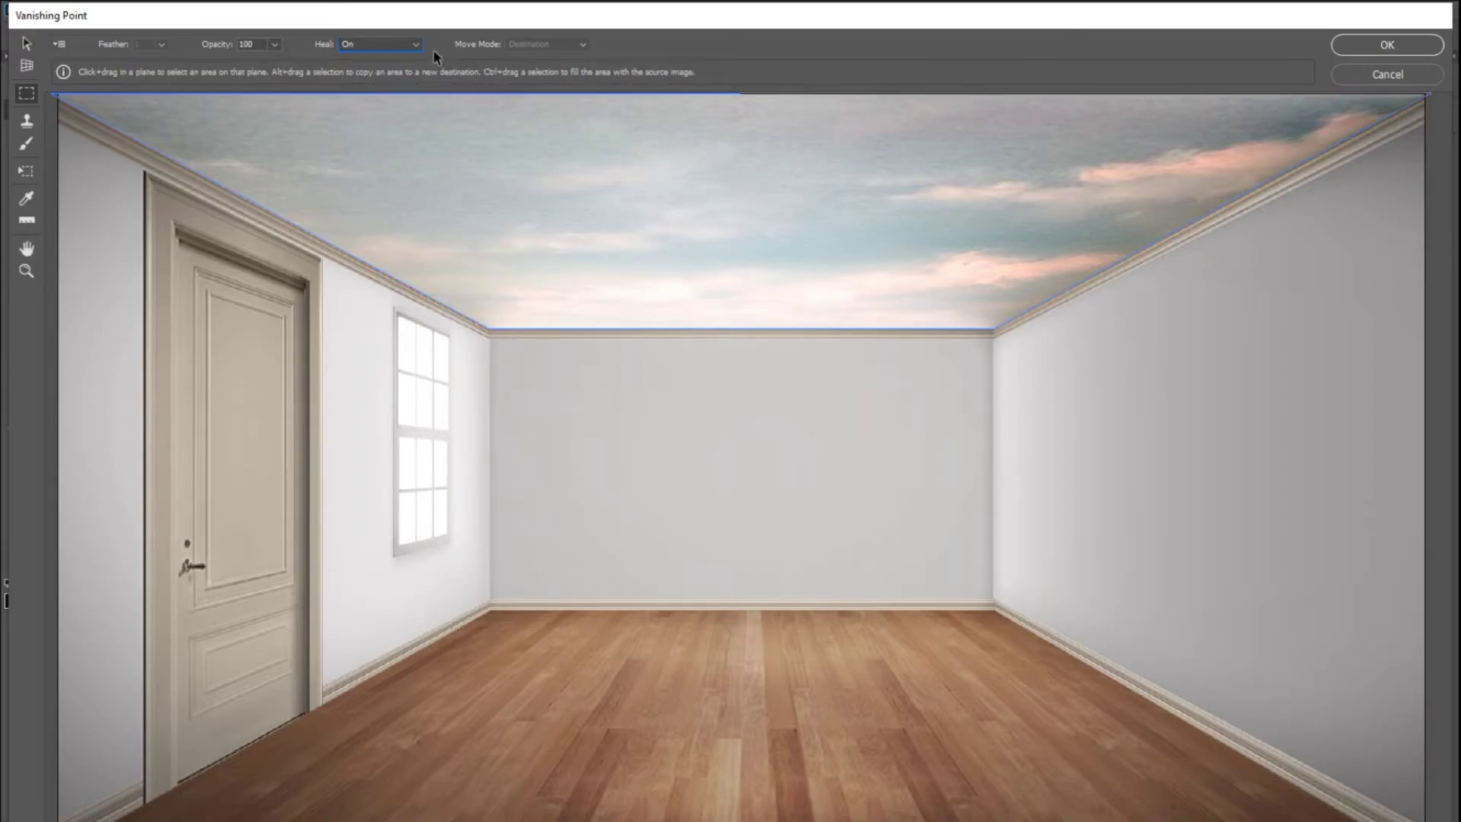
{"action": "left_click", "coordinate": [408, 44]}
{"action": "left_click", "coordinate": [366, 80]}
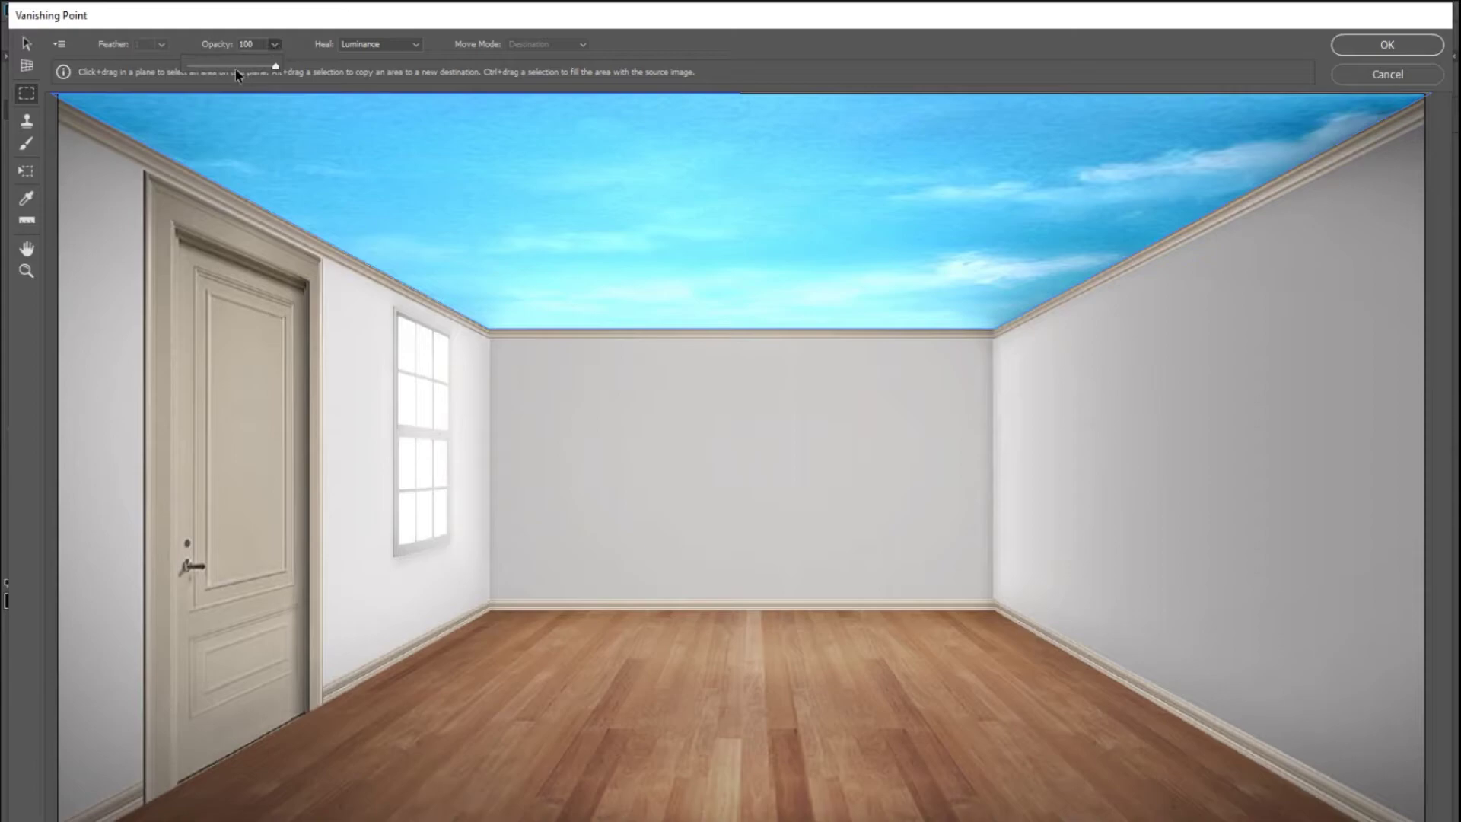
{"action": "left_click_drag", "start_coordinate": [235, 69], "coordinate": [223, 67]}
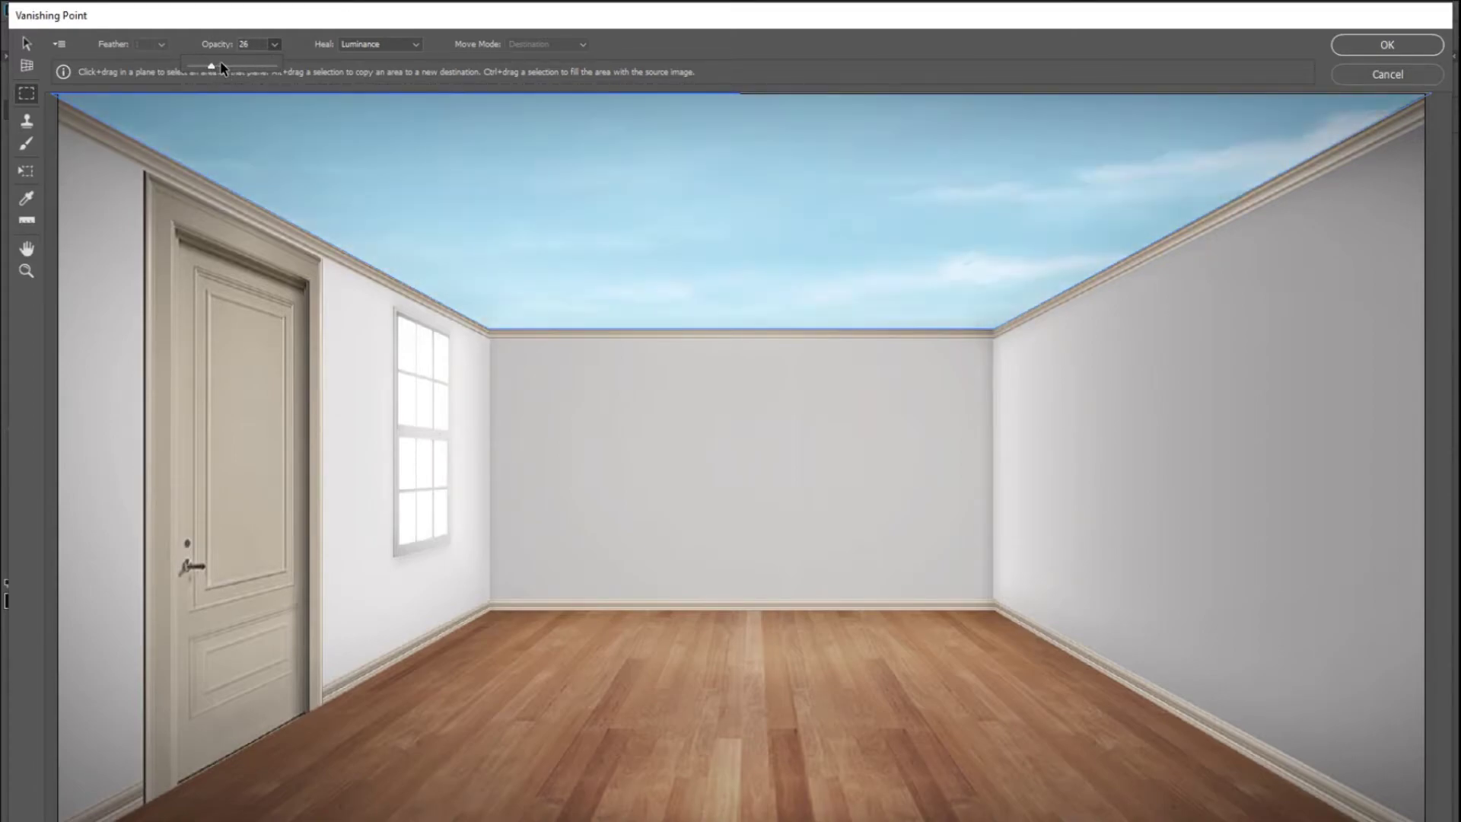
{"action": "left_click", "coordinate": [1404, 43]}
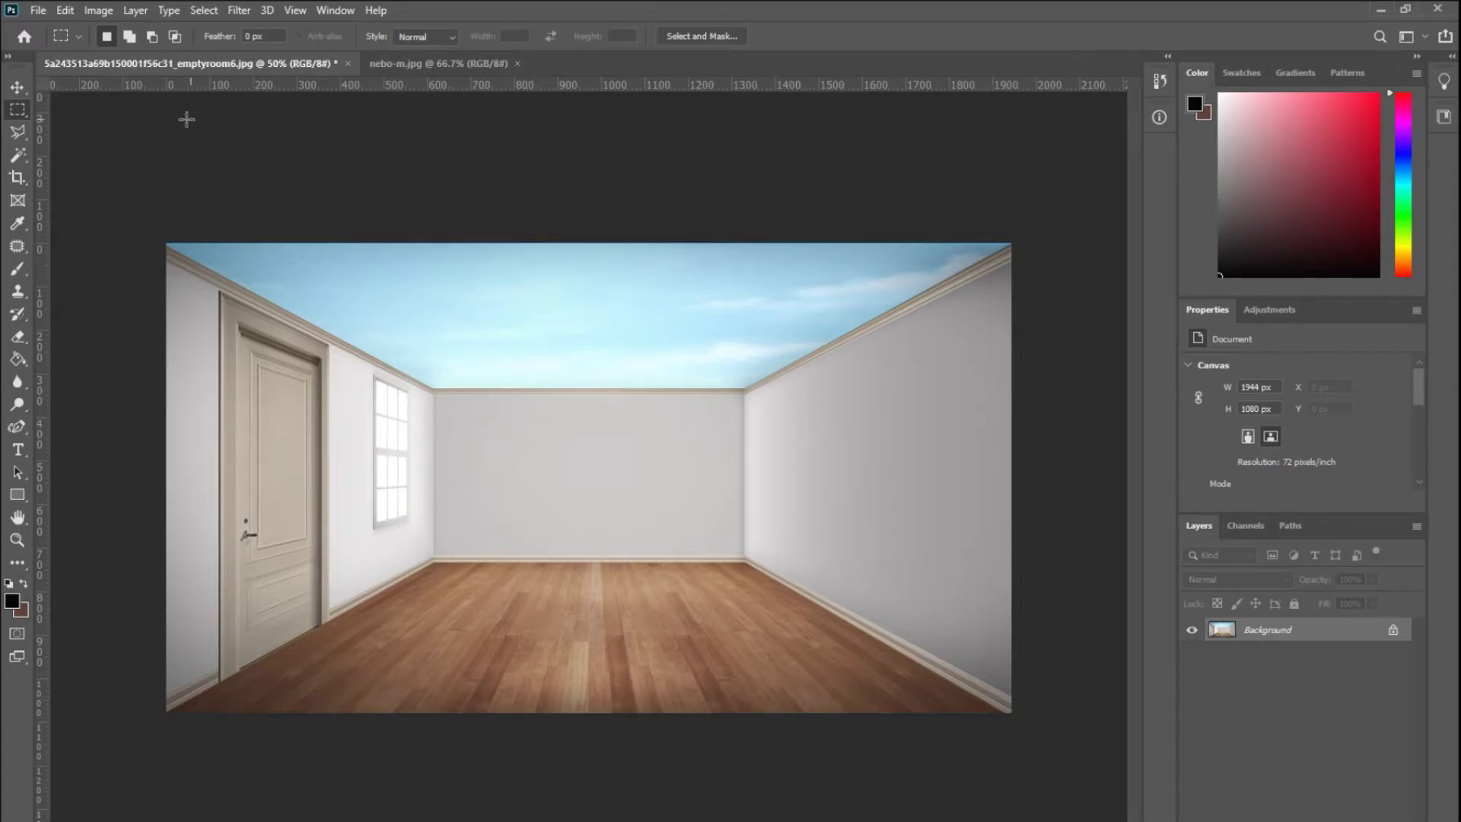
- Open the IMG_20170205 bear painting, select all of it, and return to emptyroom6.jpg
{"action": "left_click", "coordinate": [38, 9]}
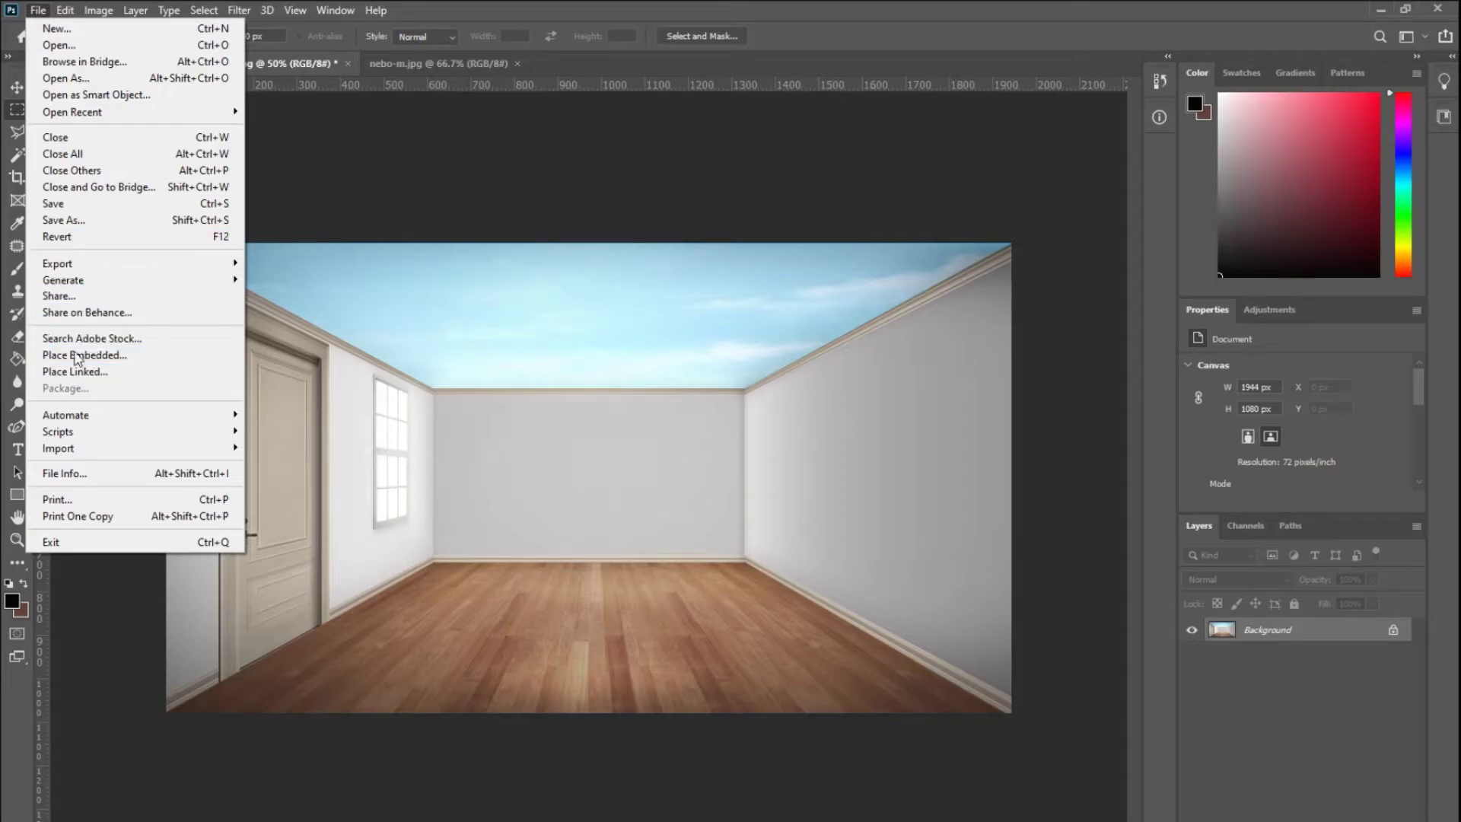
{"action": "left_click", "coordinate": [114, 47]}
{"action": "scroll", "coordinate": [426, 213], "scroll_direction": "down", "scroll_amount": 3}
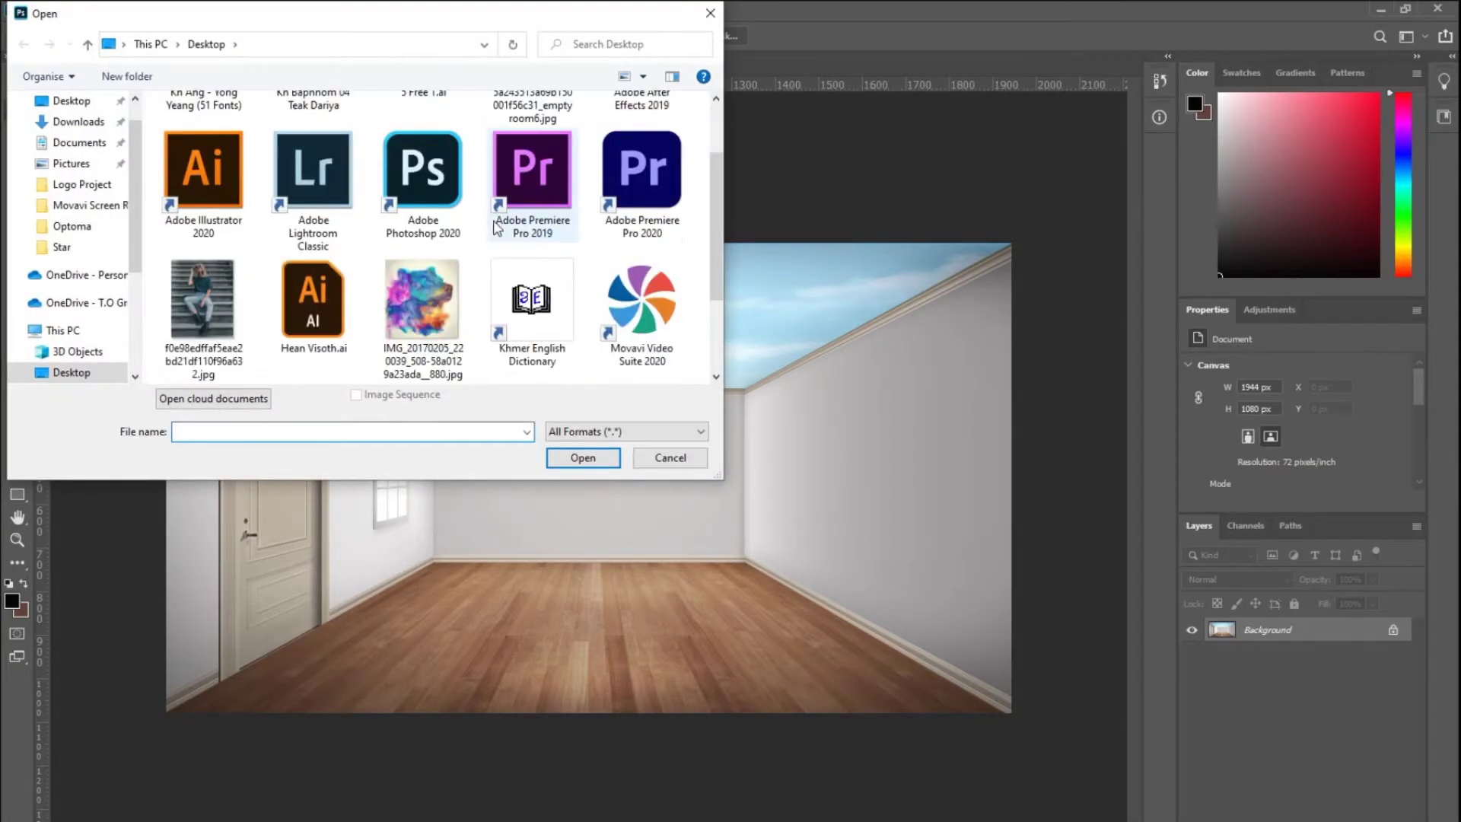
{"action": "scroll", "coordinate": [426, 213], "scroll_direction": "down", "scroll_amount": 2}
{"action": "left_click", "coordinate": [430, 199]}
{"action": "double_click", "coordinate": [431, 199]}
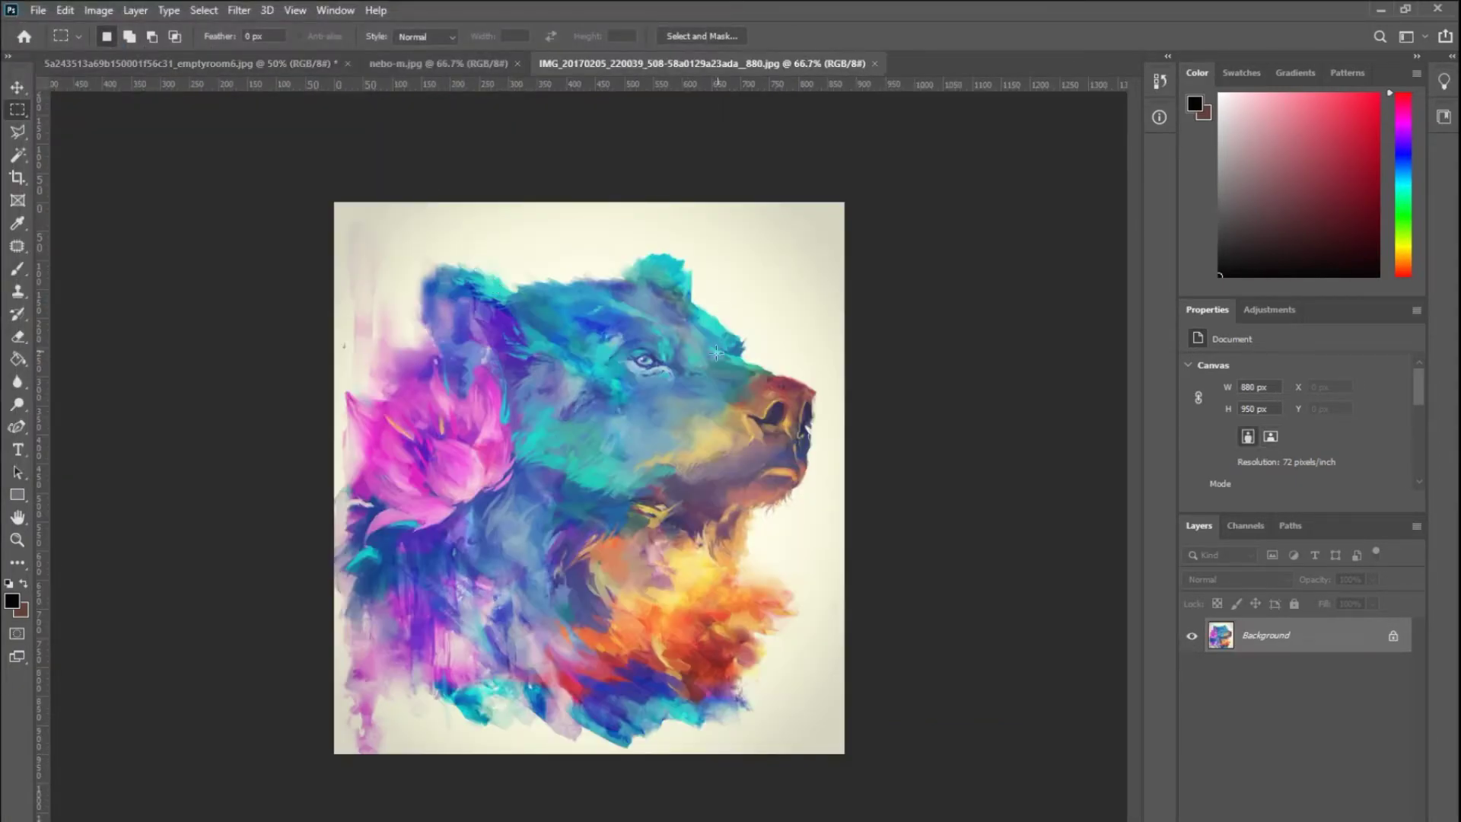
{"action": "key", "text": "ctrl+a"}
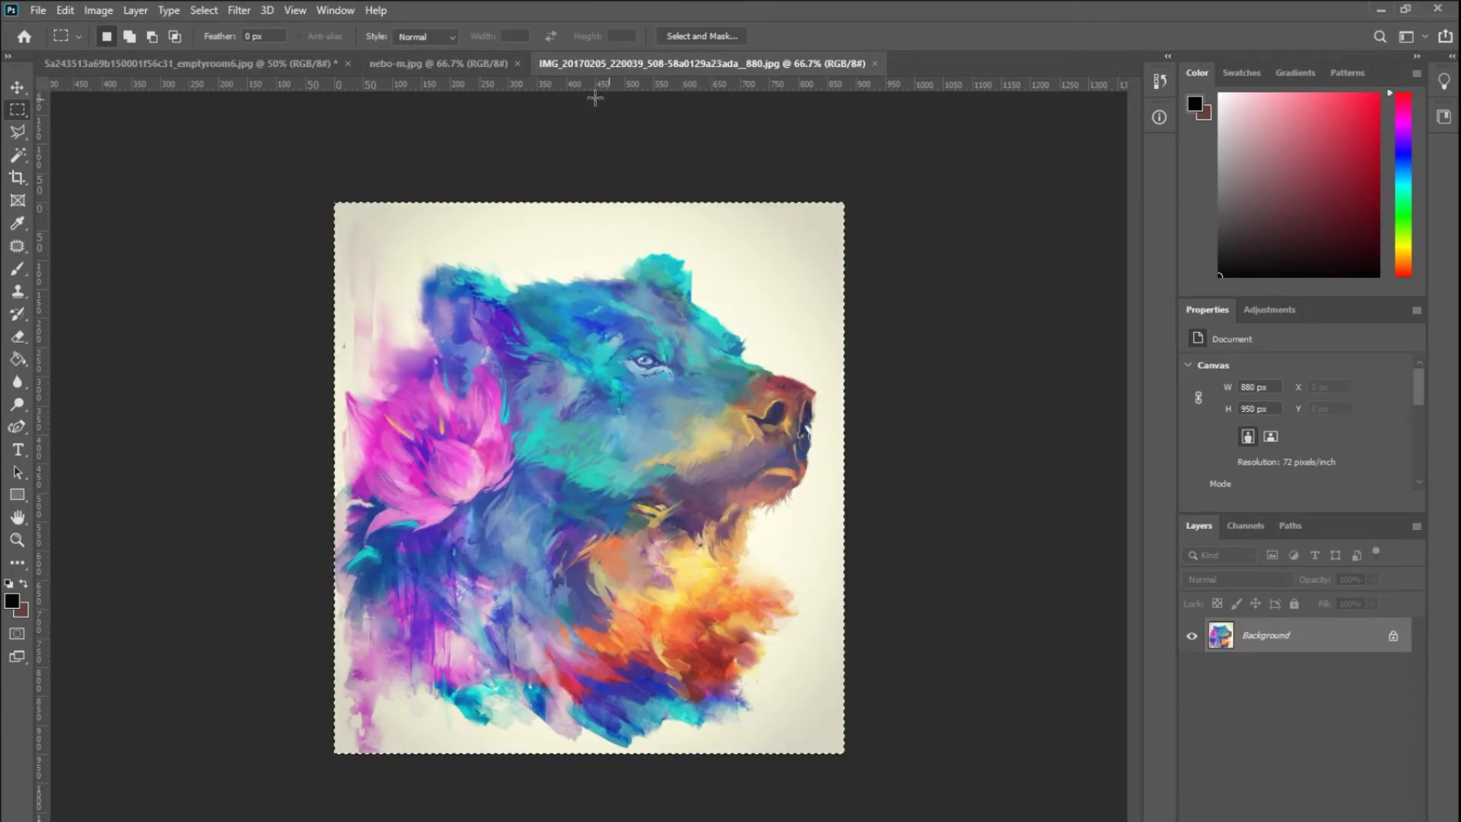
{"action": "left_click", "coordinate": [274, 64]}
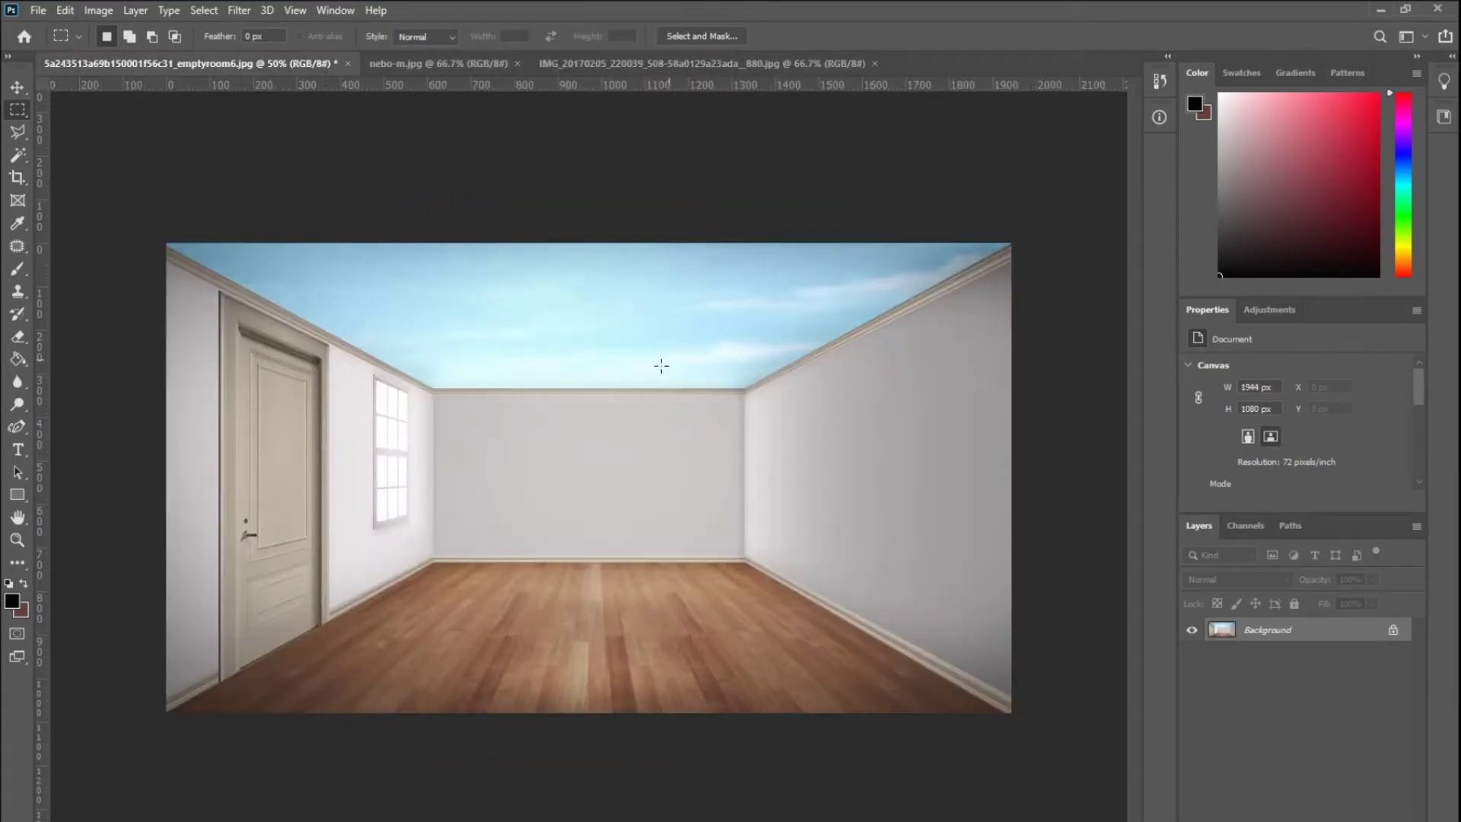
- In Vanishing Point, create and refine a perspective plane from the ceiling corner across the right wall
{"action": "left_click", "coordinate": [250, 11]}
{"action": "left_click", "coordinate": [259, 163]}
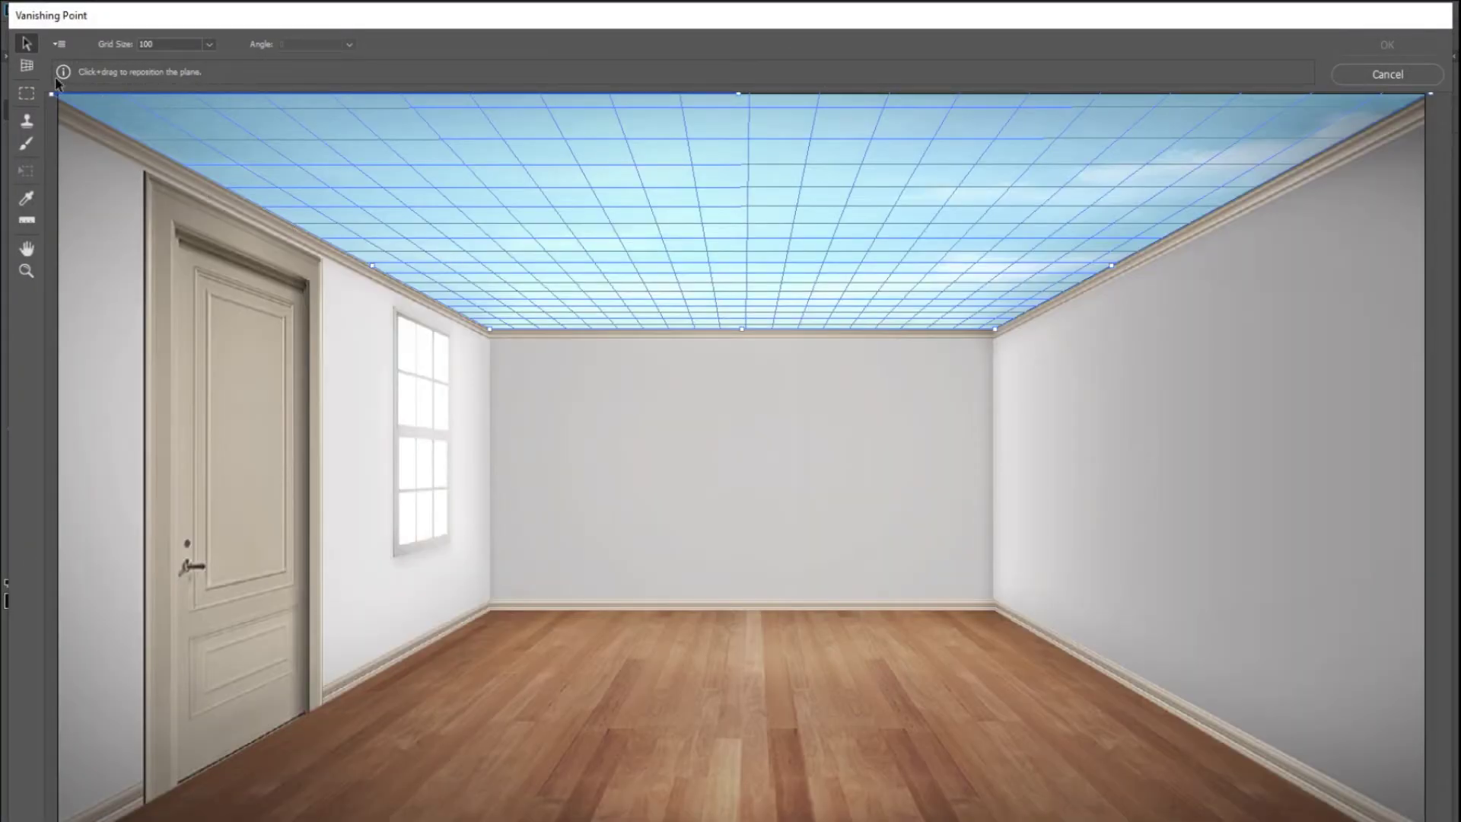
{"action": "left_click", "coordinate": [26, 65]}
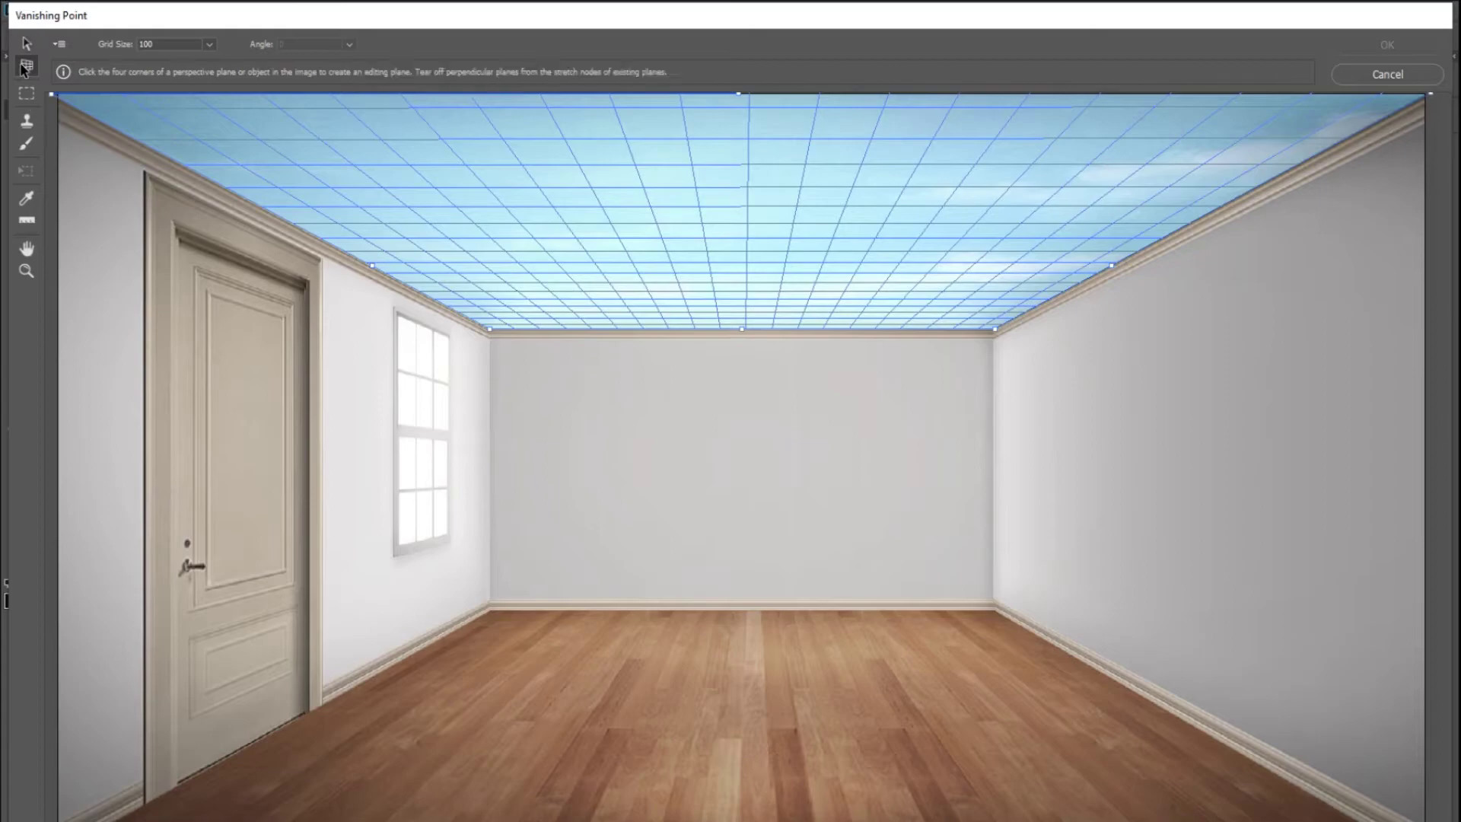
{"action": "left_click", "coordinate": [994, 339]}
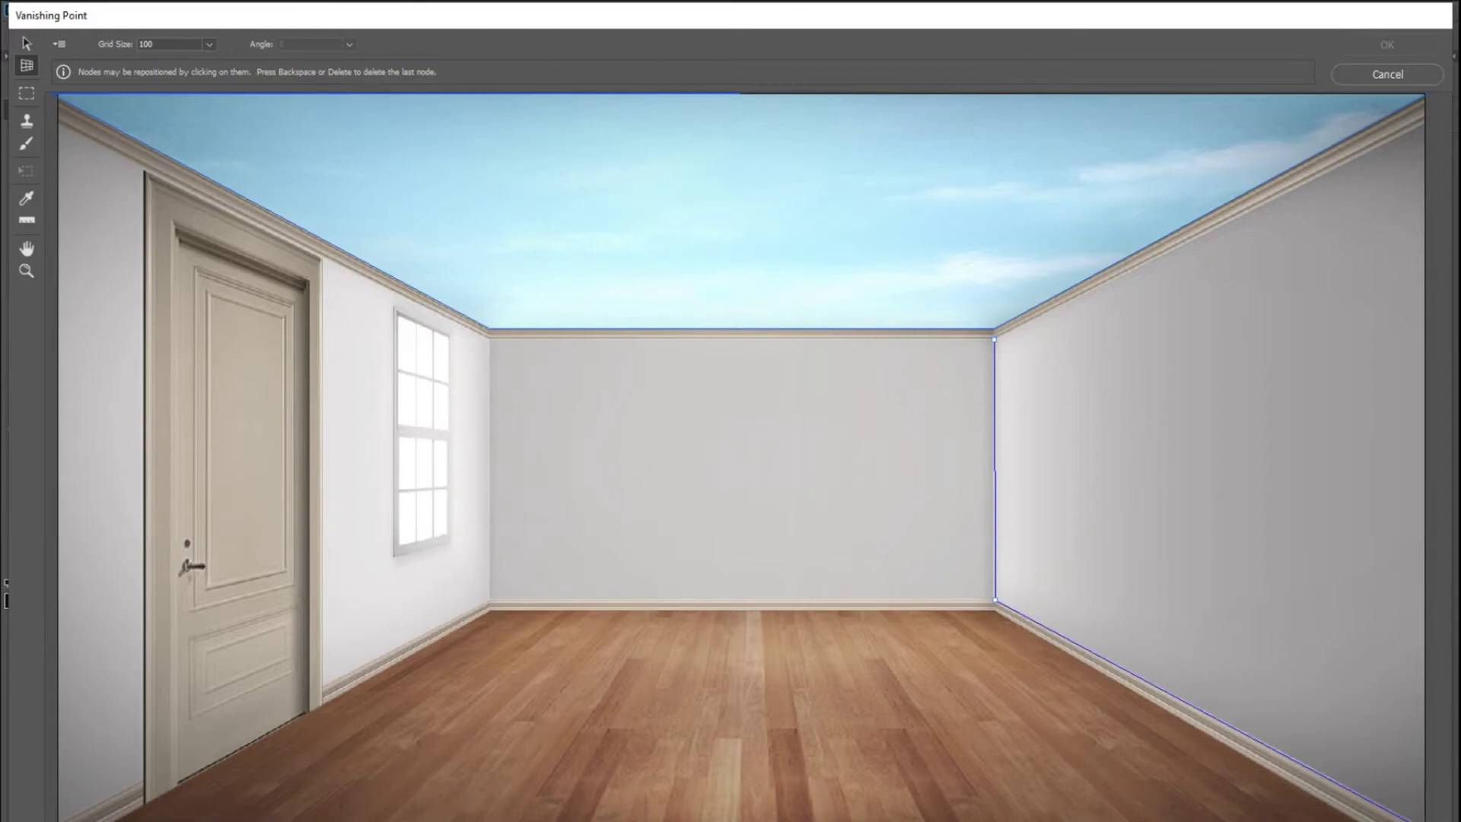
{"action": "left_click", "coordinate": [1414, 819]}
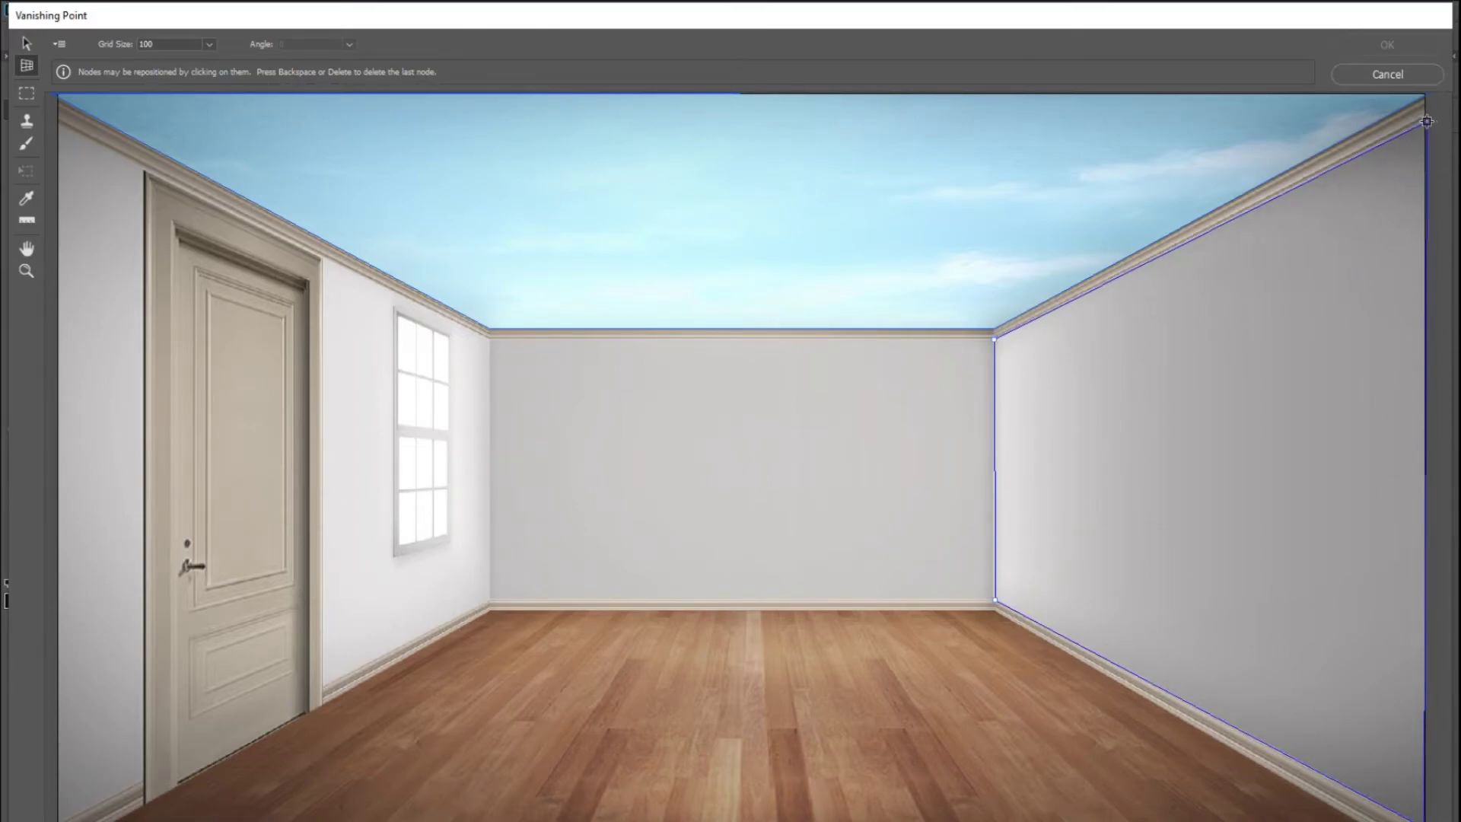
{"action": "left_click", "coordinate": [1425, 121]}
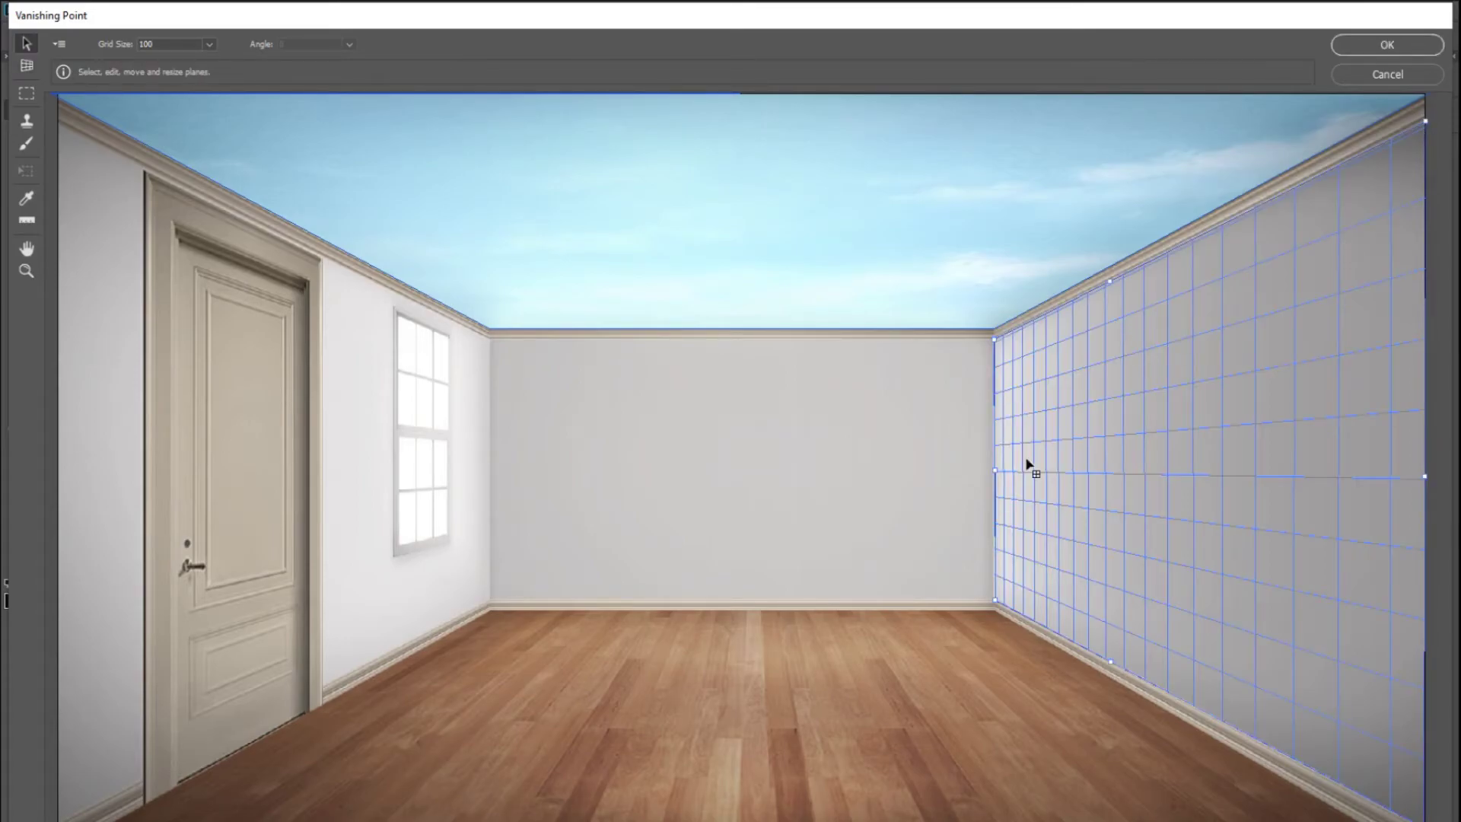
{"action": "left_click", "coordinate": [996, 344]}
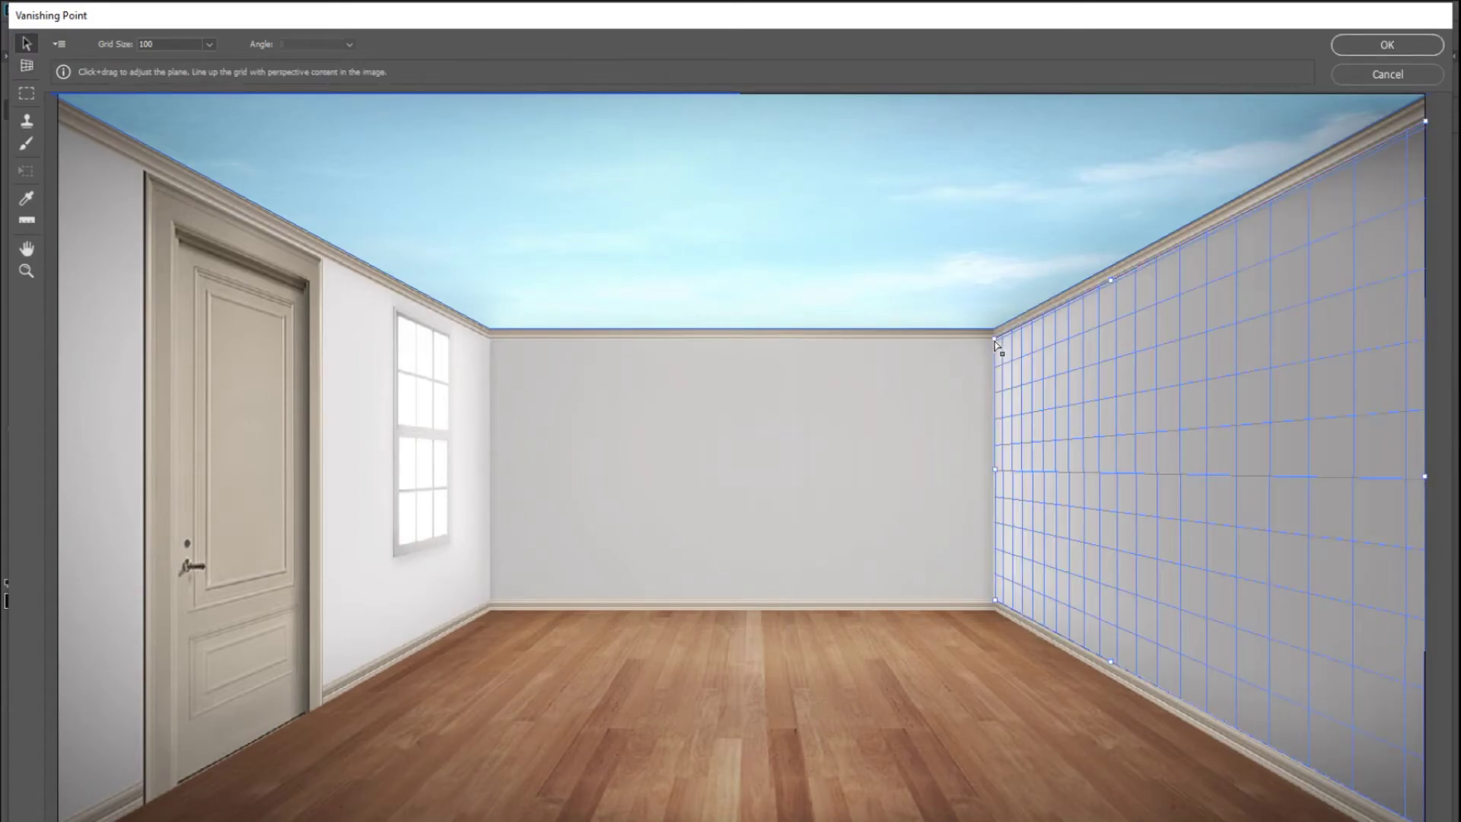
{"action": "left_click_drag", "start_coordinate": [996, 343], "coordinate": [997, 345]}
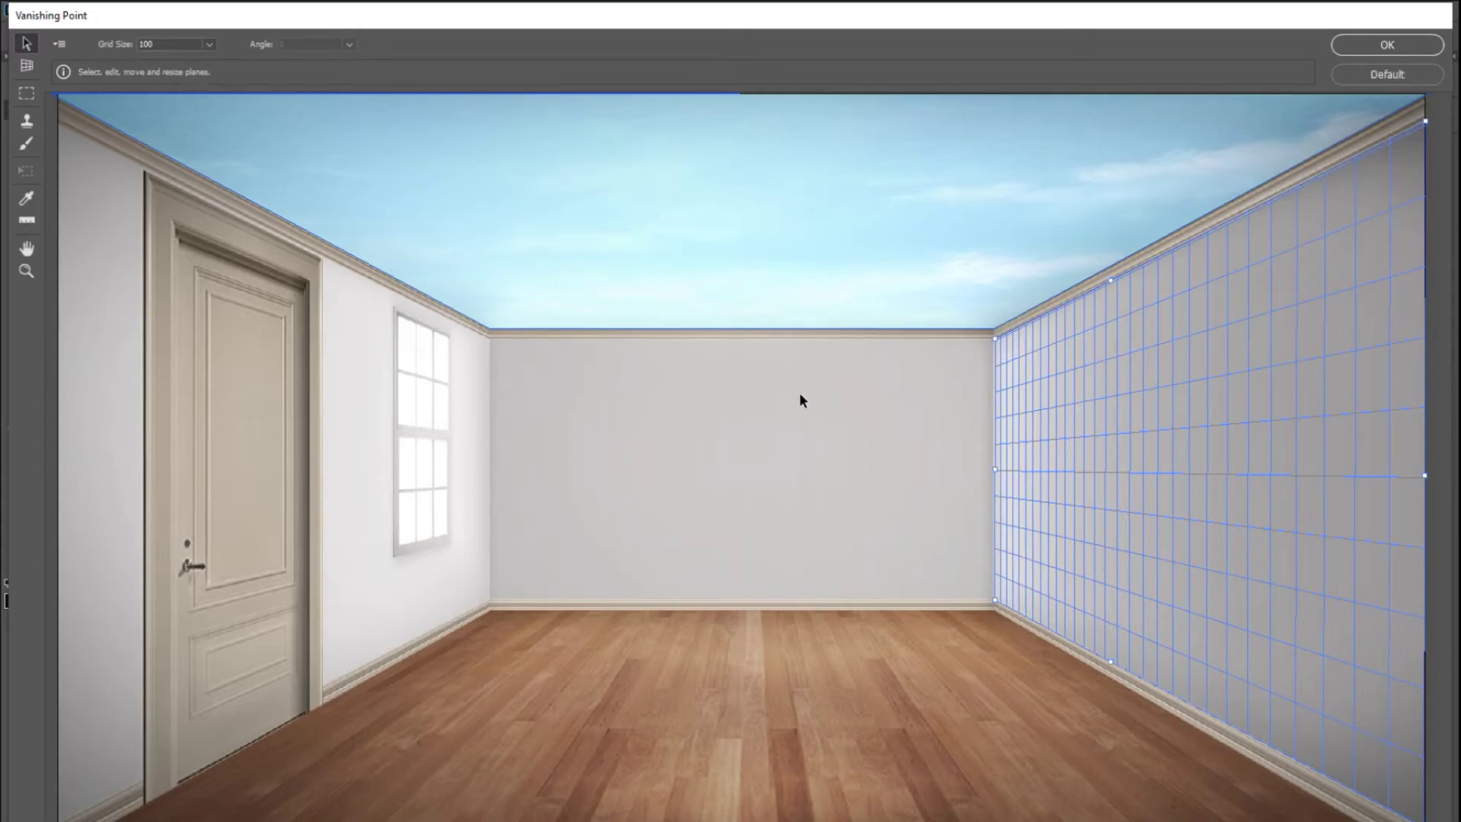
- Paste the bear painting, drag it onto the right-wall plane, position it, and deselect
{"action": "key", "text": "ctrl+v"}
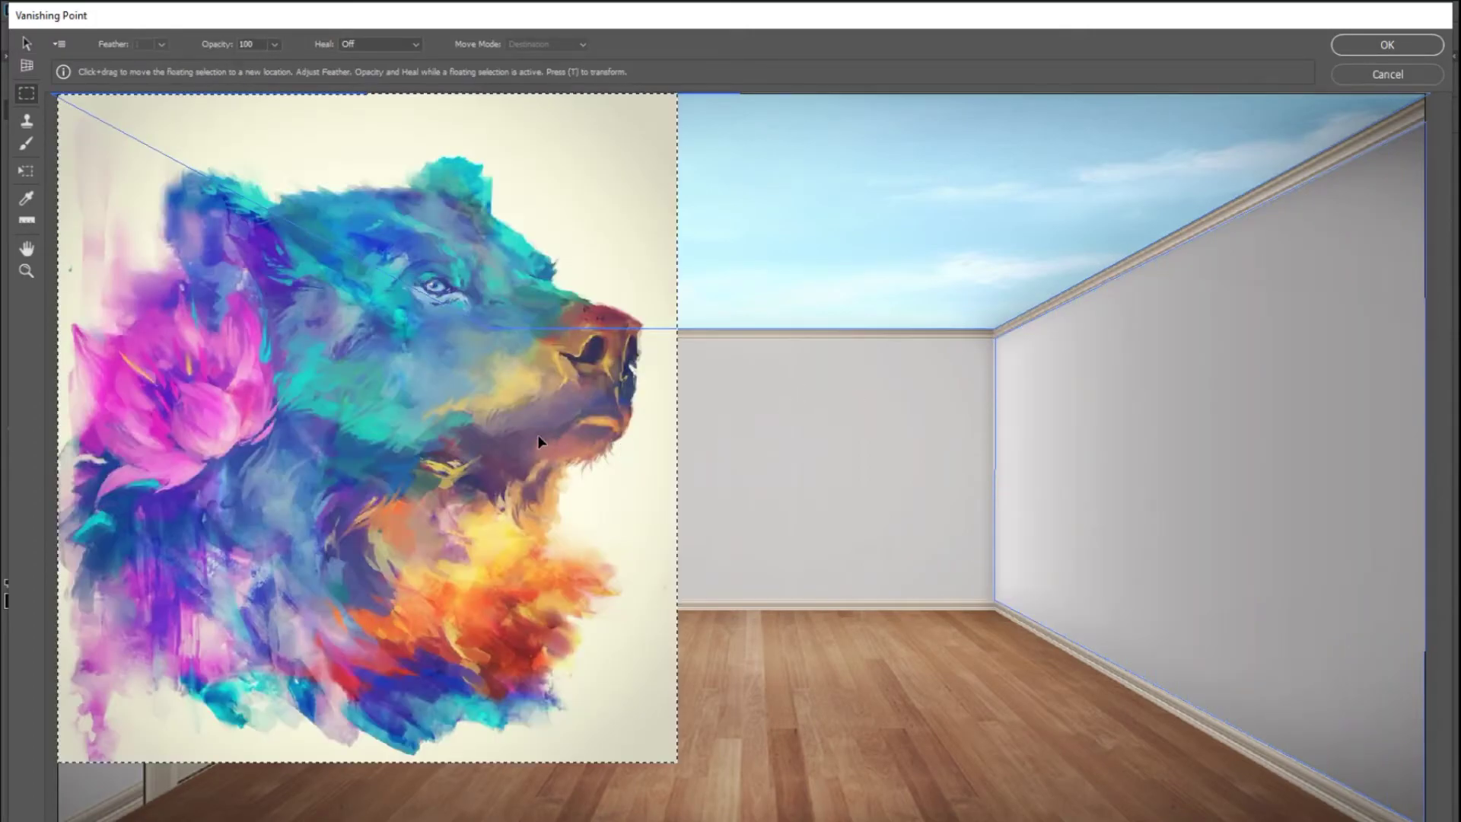
{"action": "left_click_drag", "start_coordinate": [537, 435], "coordinate": [966, 518]}
{"action": "mouse_move", "coordinate": [1130, 507]}
{"action": "left_mouse_down"}
{"action": "mouse_move", "coordinate": [1292, 658]}
{"action": "mouse_move", "coordinate": [1284, 690]}
{"action": "left_mouse_up"}
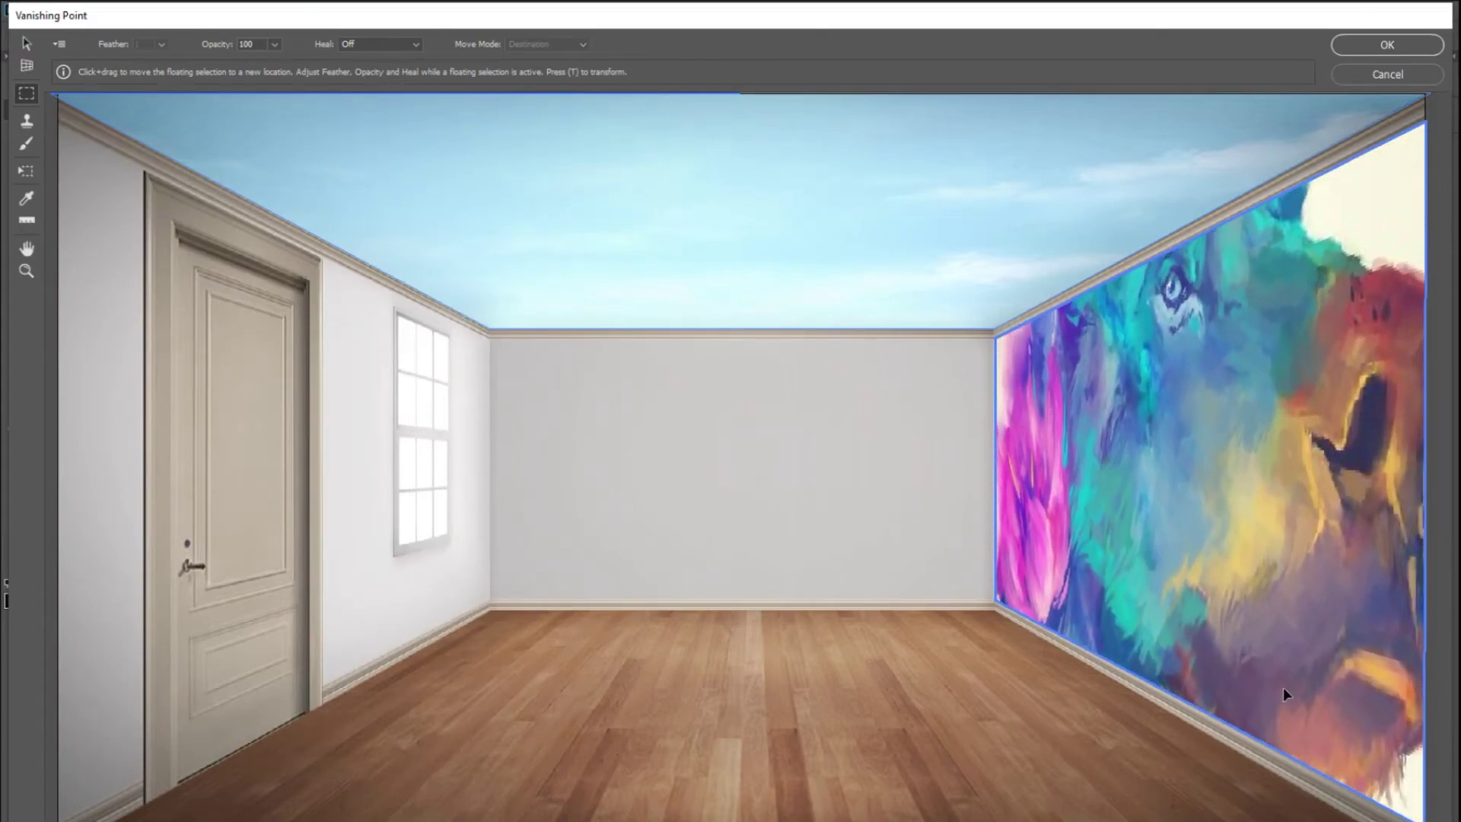
{"action": "mouse_move", "coordinate": [1252, 449]}
{"action": "left_mouse_down"}
{"action": "mouse_move", "coordinate": [1248, 514]}
{"action": "mouse_move", "coordinate": [1219, 472]}
{"action": "left_mouse_up"}
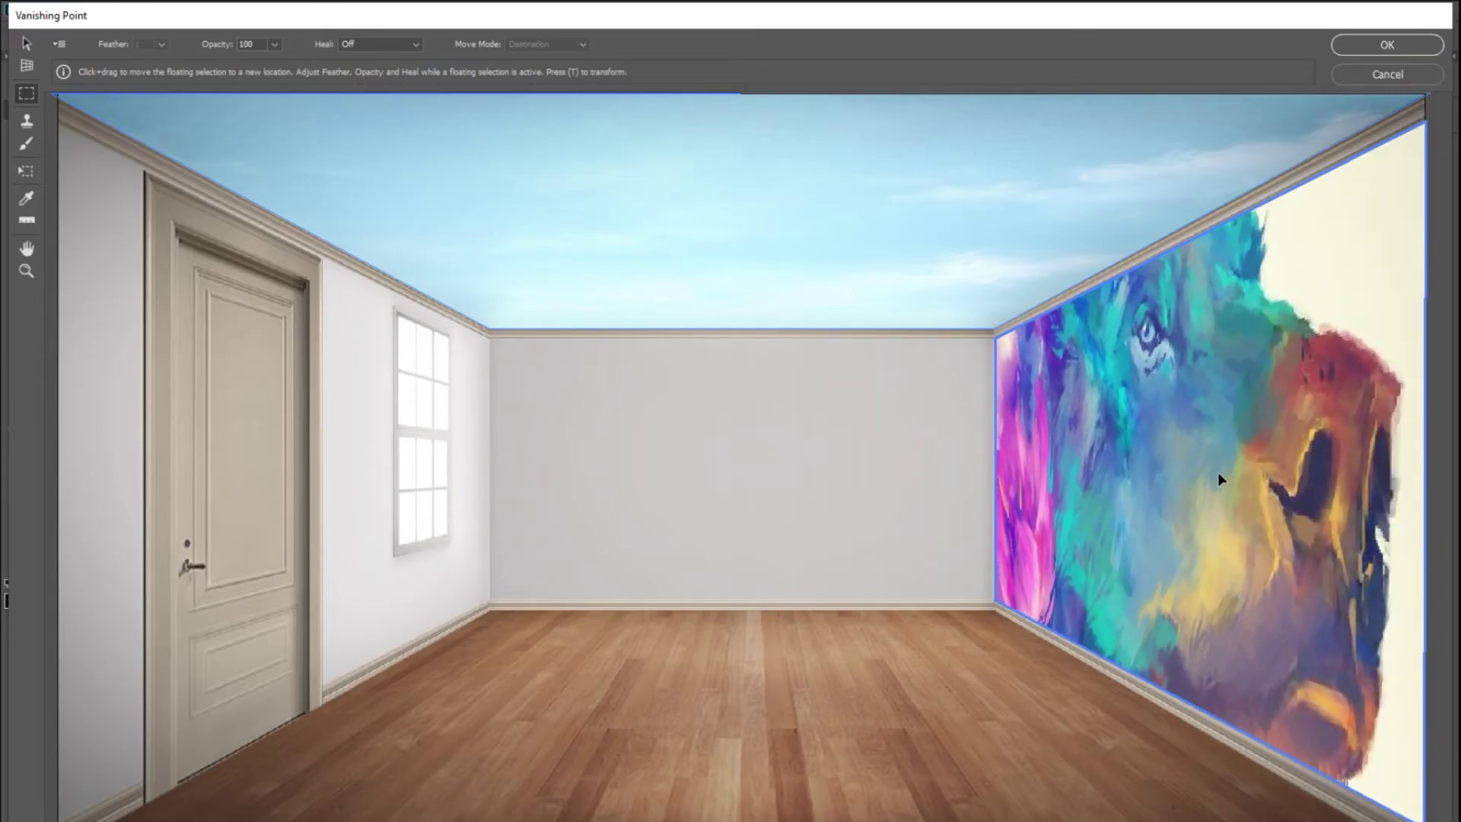
{"action": "key", "text": "ctrl+d"}
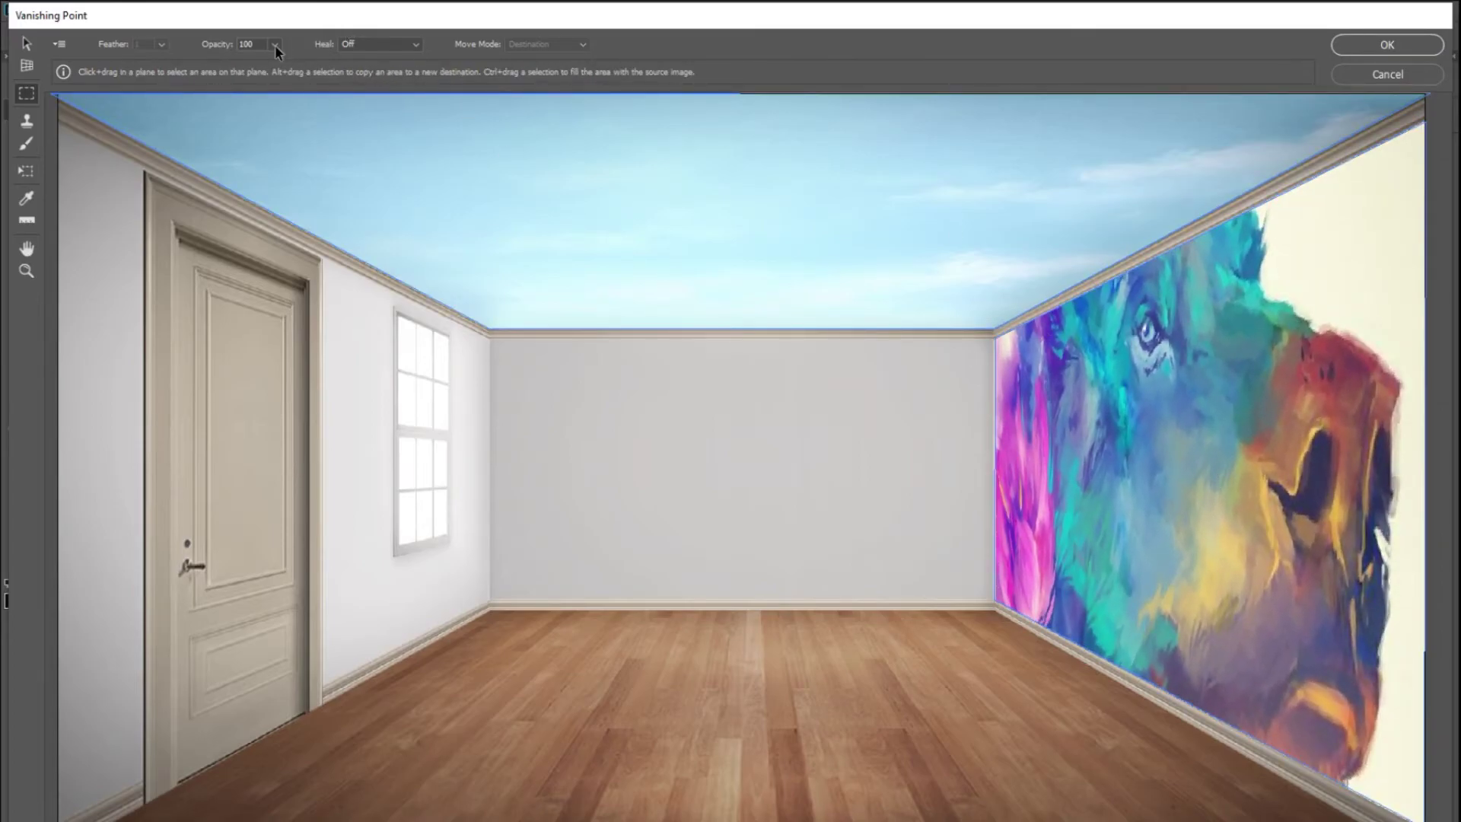
- Switch the painting's Heal mode to Luminance and settle its opacity at 65
{"action": "left_click", "coordinate": [388, 44]}
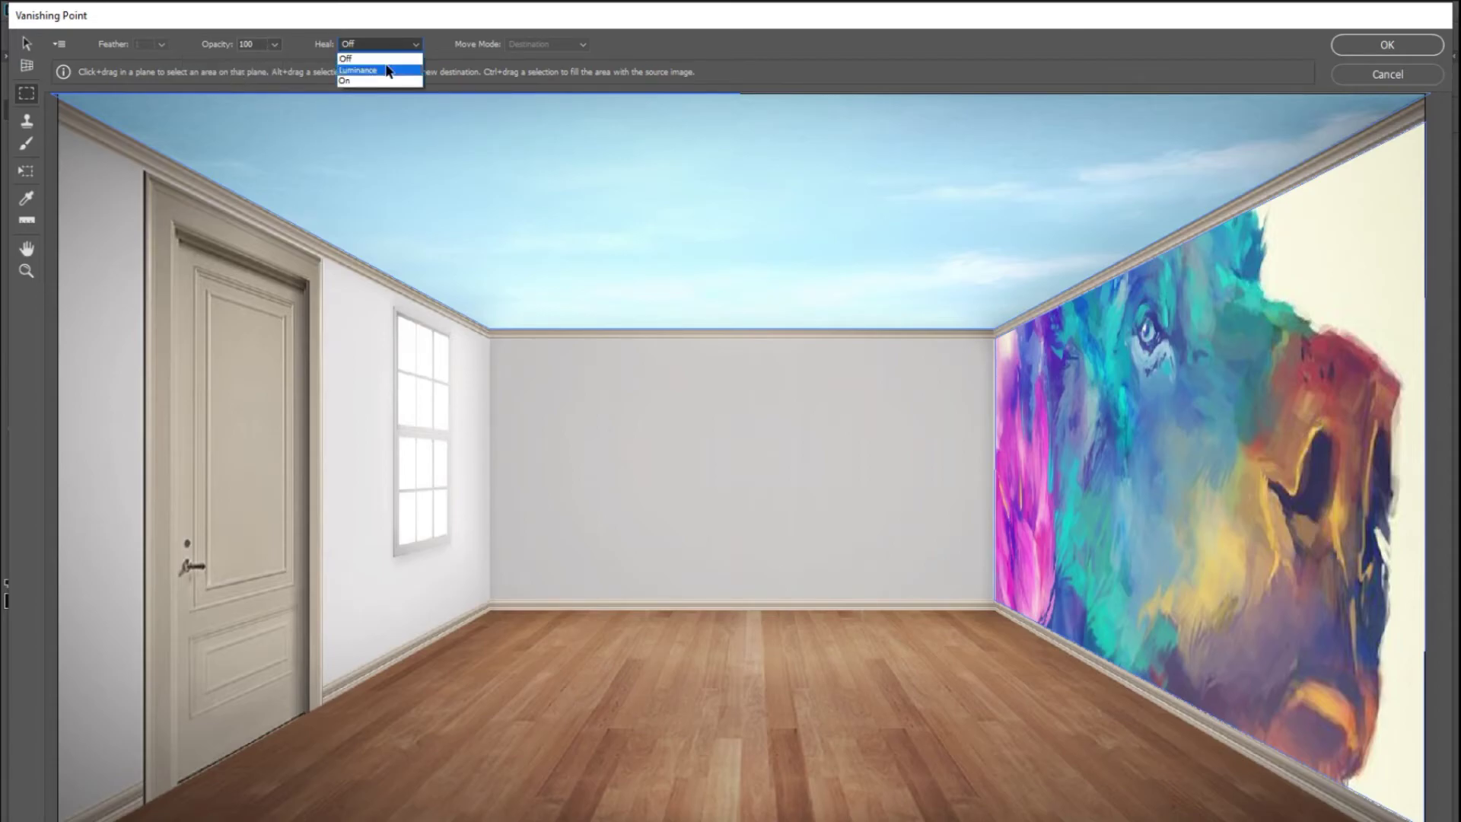
{"action": "left_click", "coordinate": [388, 70]}
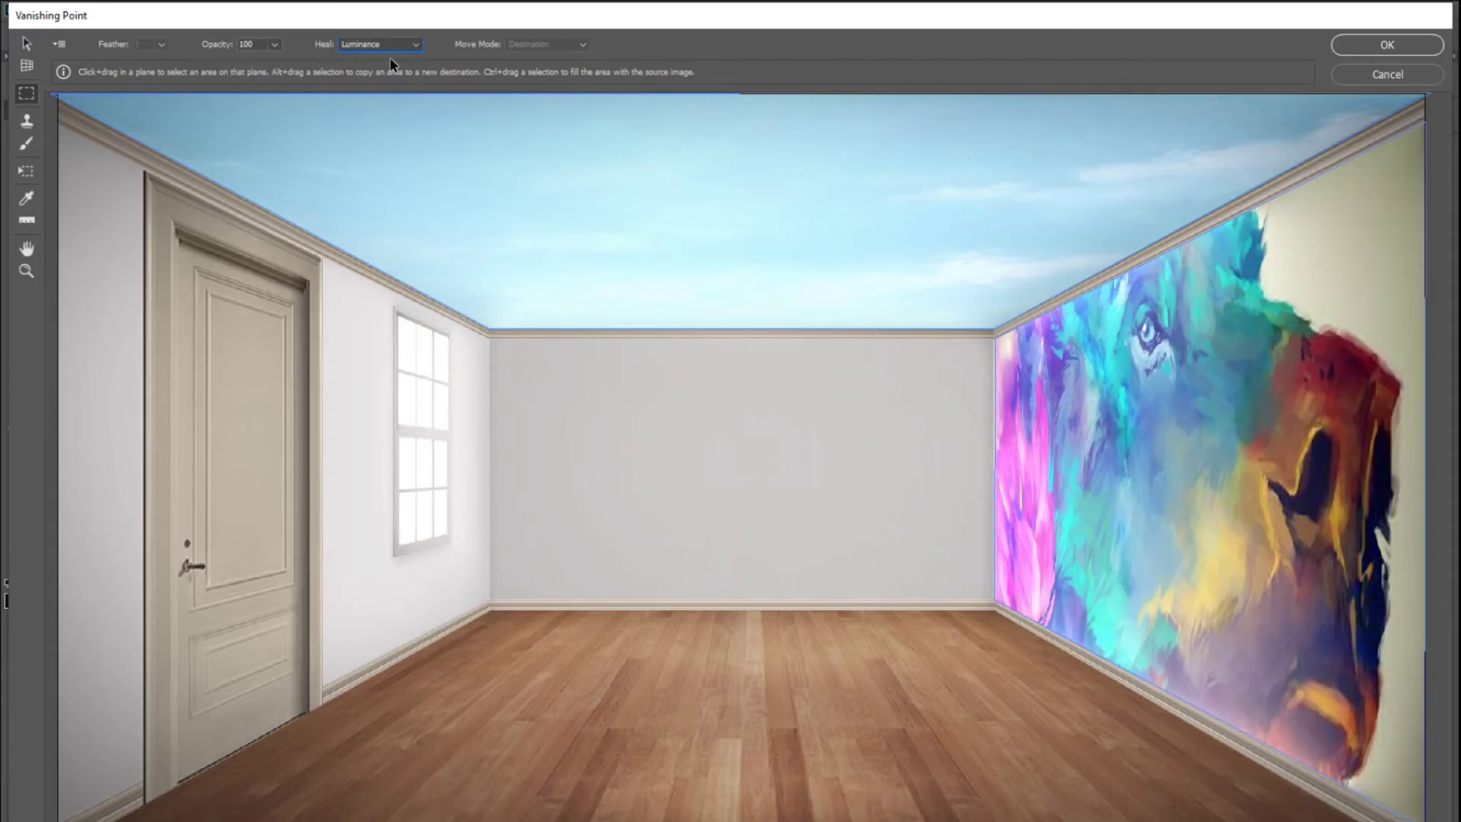
{"action": "left_click", "coordinate": [276, 45]}
{"action": "left_click", "coordinate": [223, 67]}
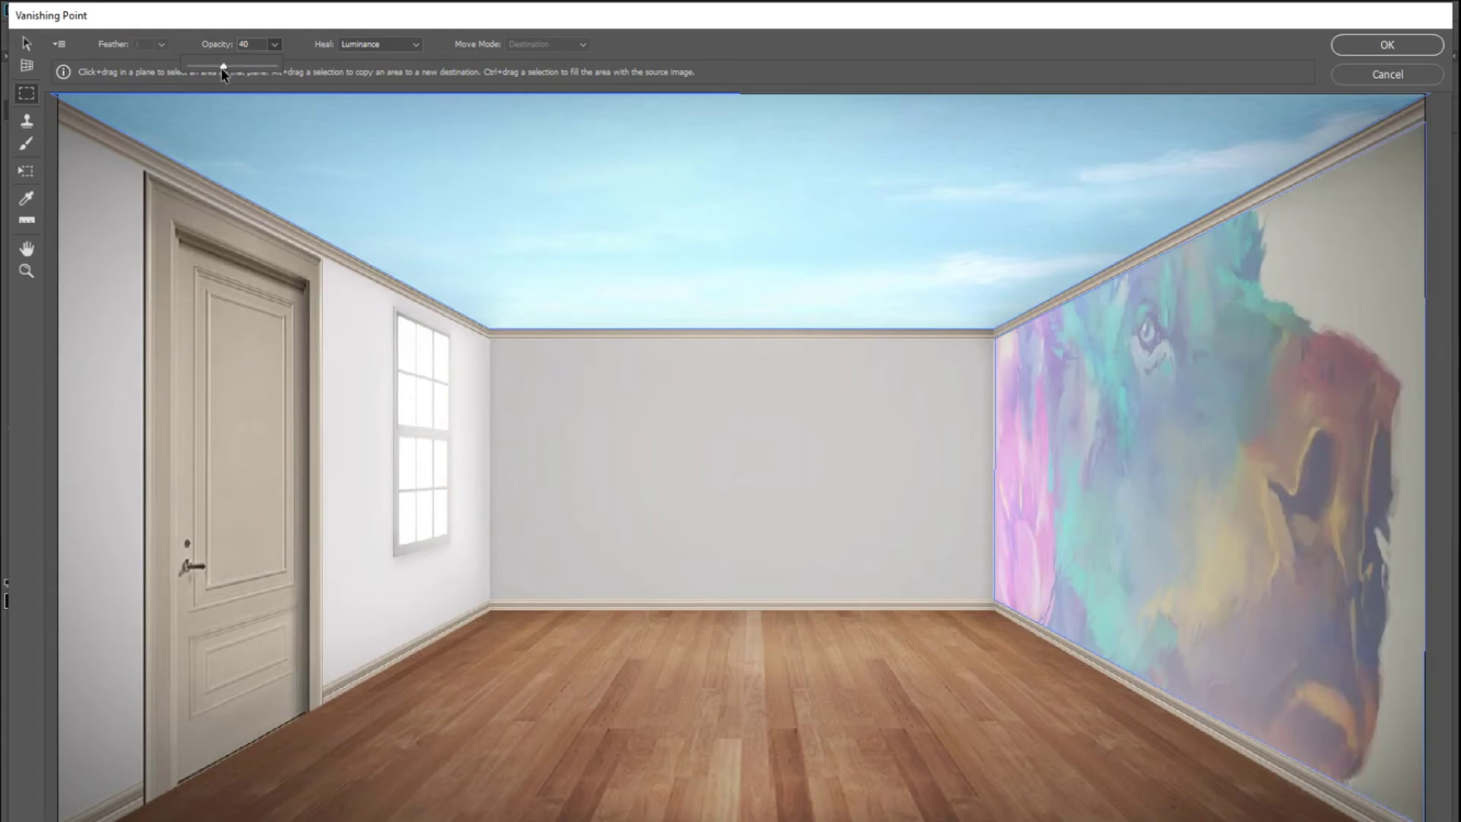
{"action": "left_click", "coordinate": [277, 67]}
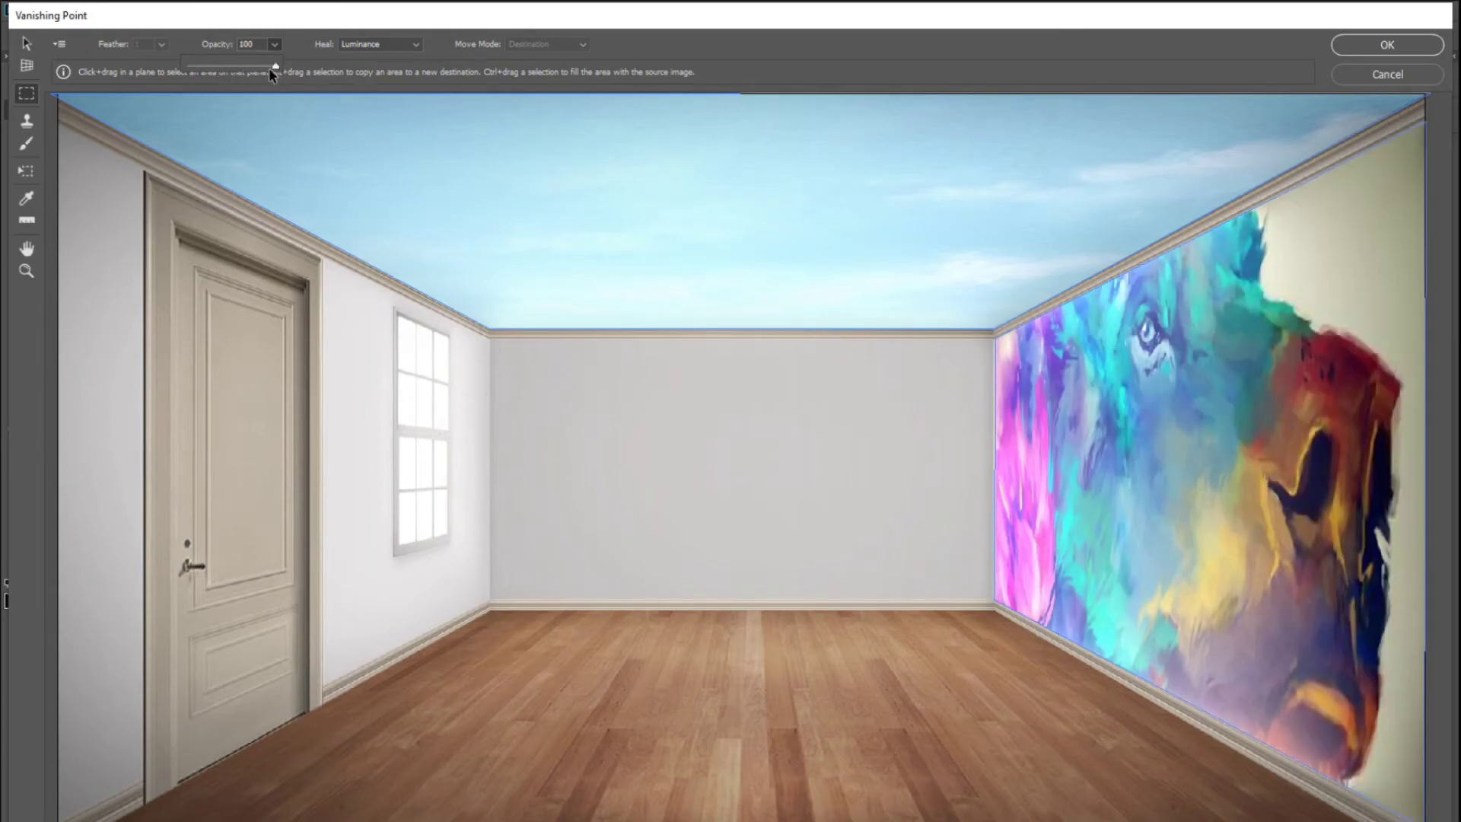
{"action": "left_click_drag", "start_coordinate": [269, 68], "coordinate": [243, 66]}
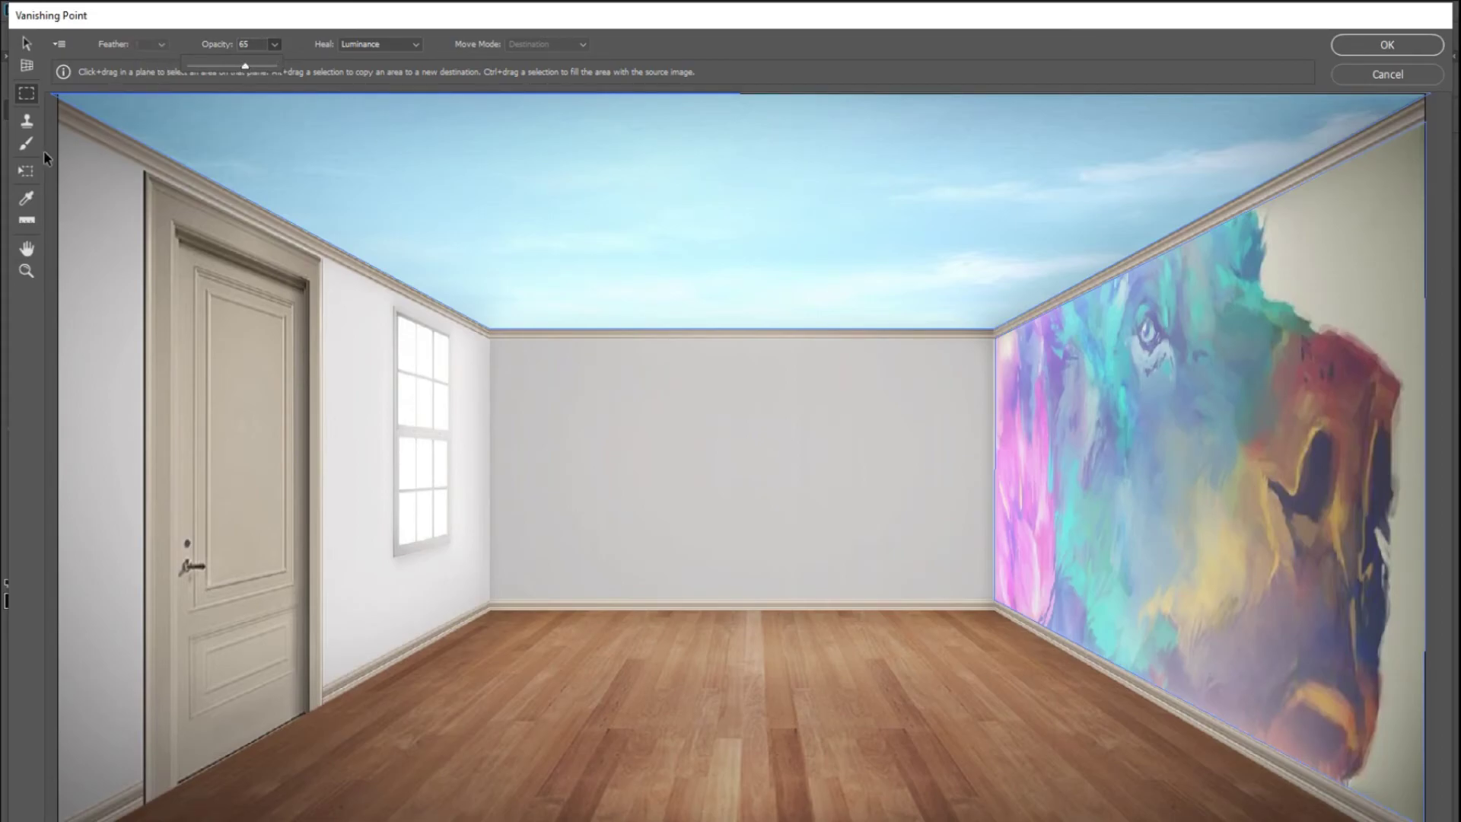
- Commit the bear painting to the right wall and compare New Add.jpg beside the original room
{"action": "left_click", "coordinate": [1374, 51]}
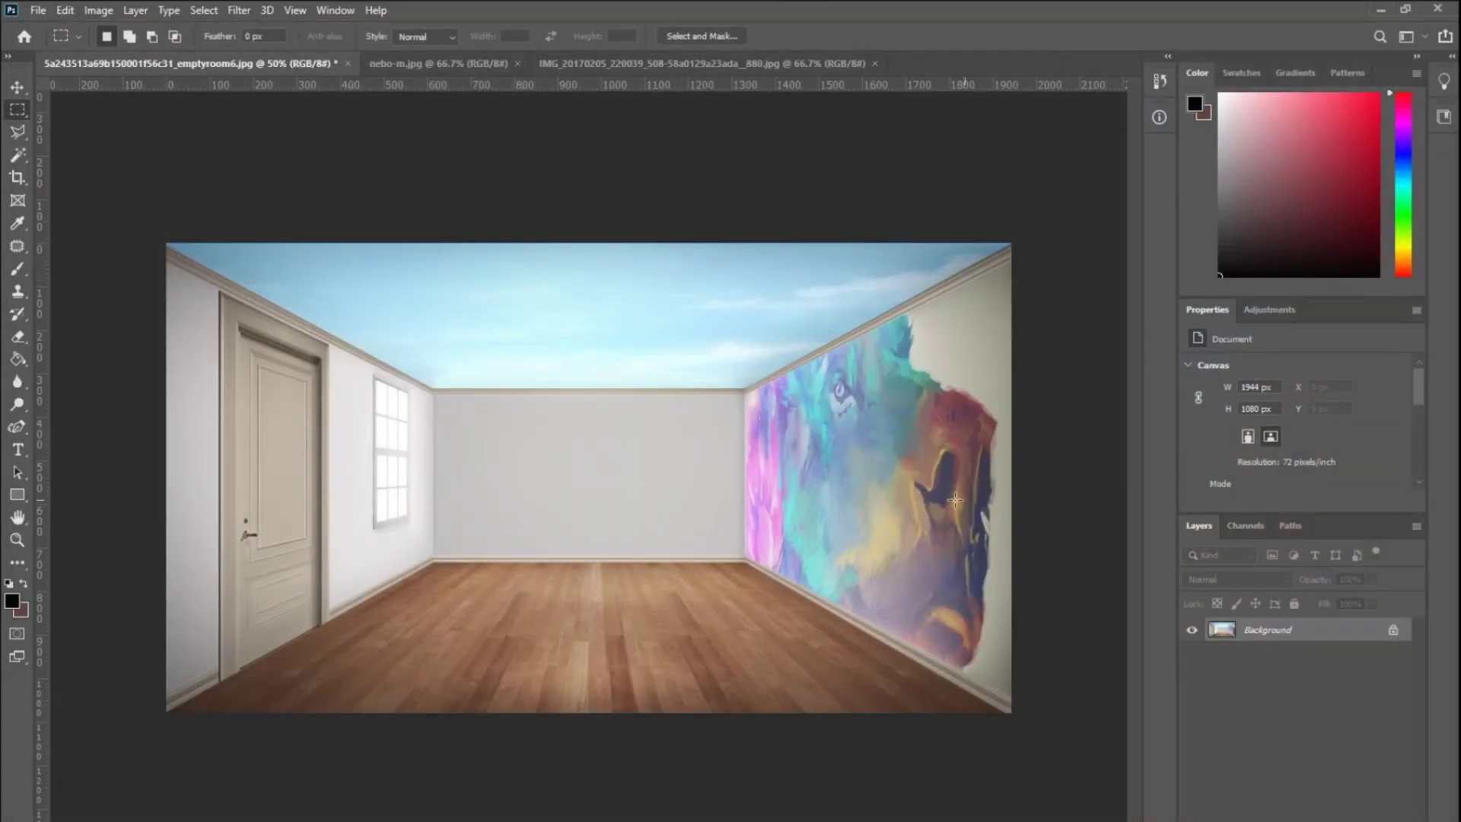
{"action": "mouse_move", "coordinate": [144, 222]}
{"action": "left_mouse_down"}
{"action": "mouse_move", "coordinate": [1056, 738]}
{"action": "mouse_move", "coordinate": [1068, 700]}
{"action": "left_mouse_up"}
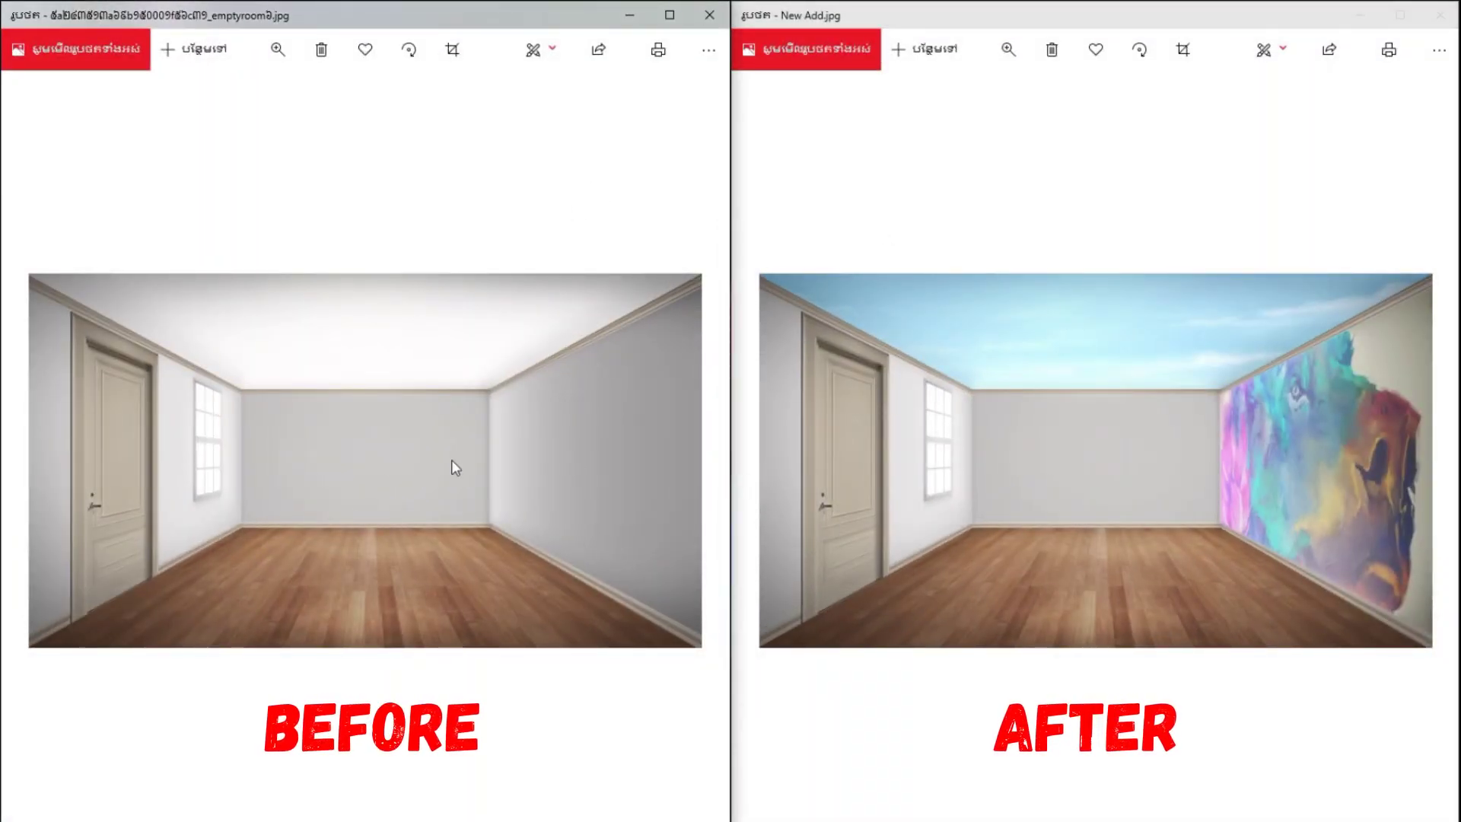
{"action": "left_click", "coordinate": [913, 502]}
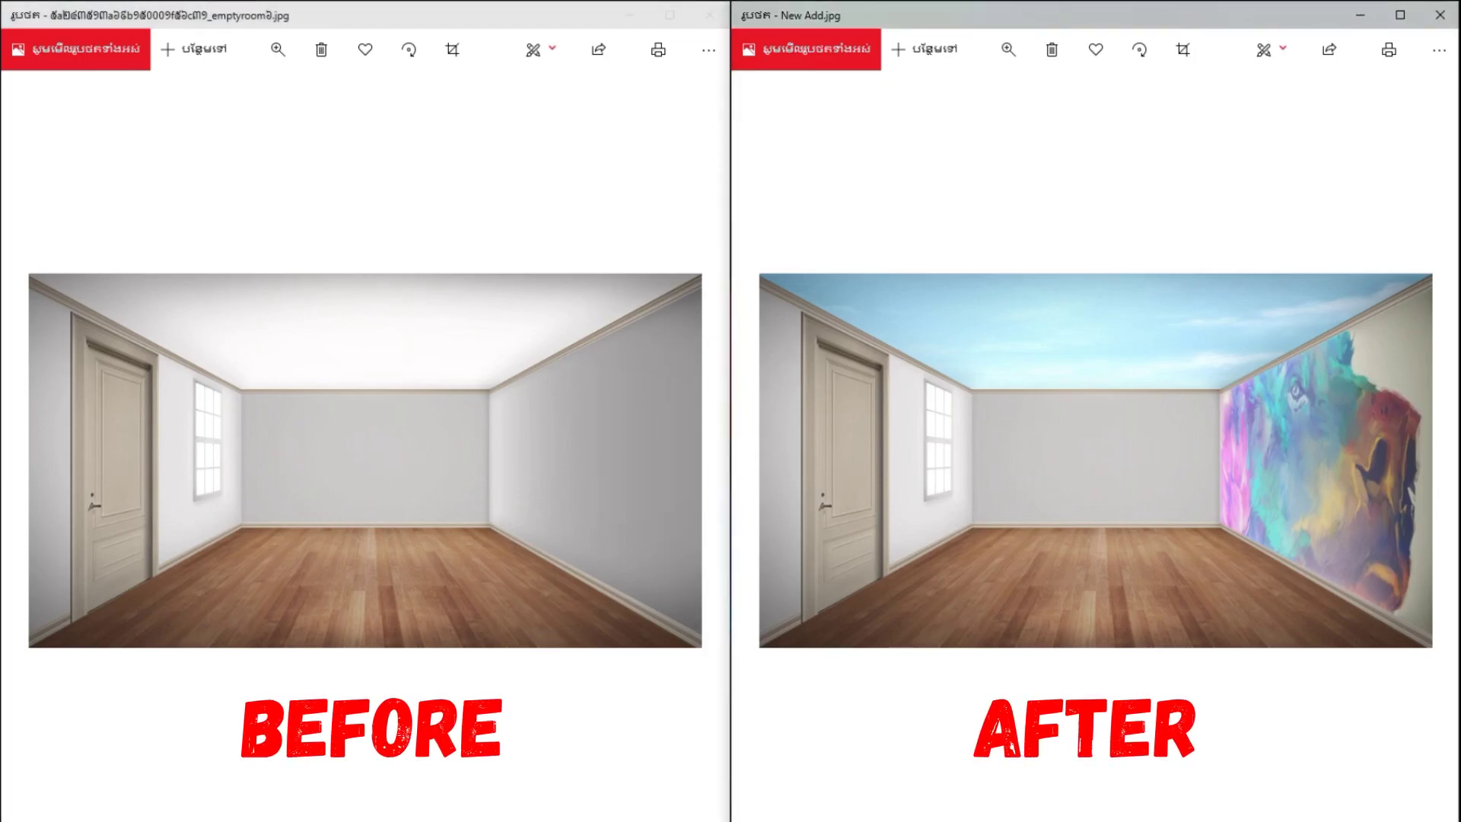